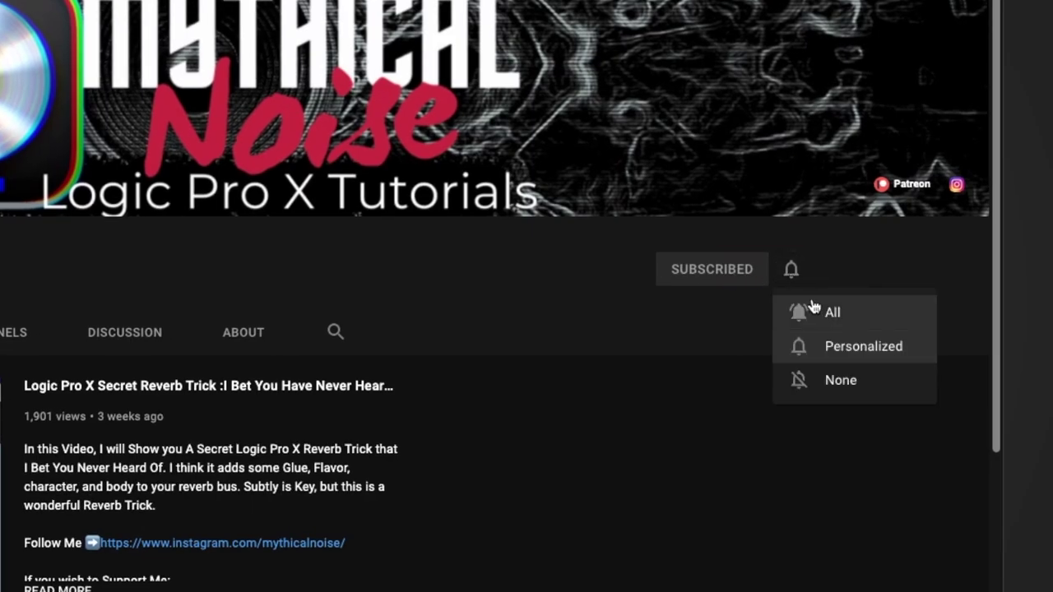
- Set the subscribed channel's notification bell to All
click(813, 310)
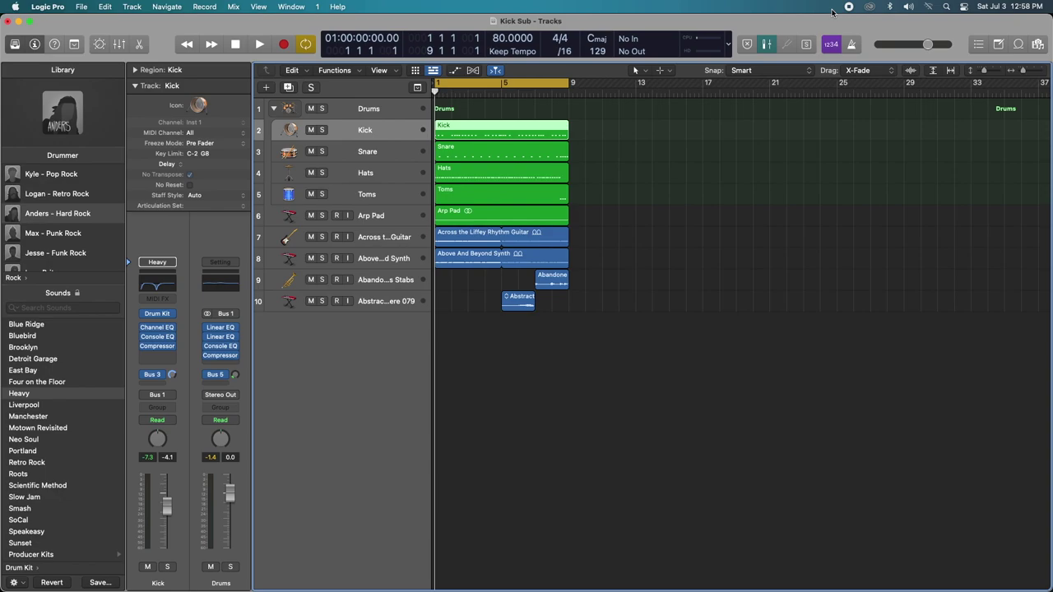
click(163, 316)
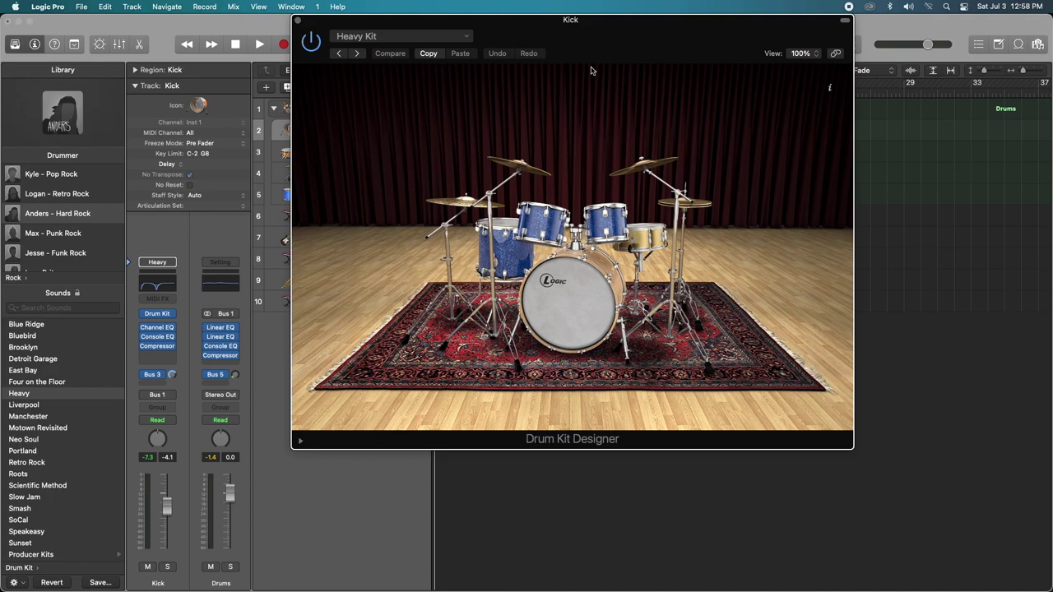
click(299, 19)
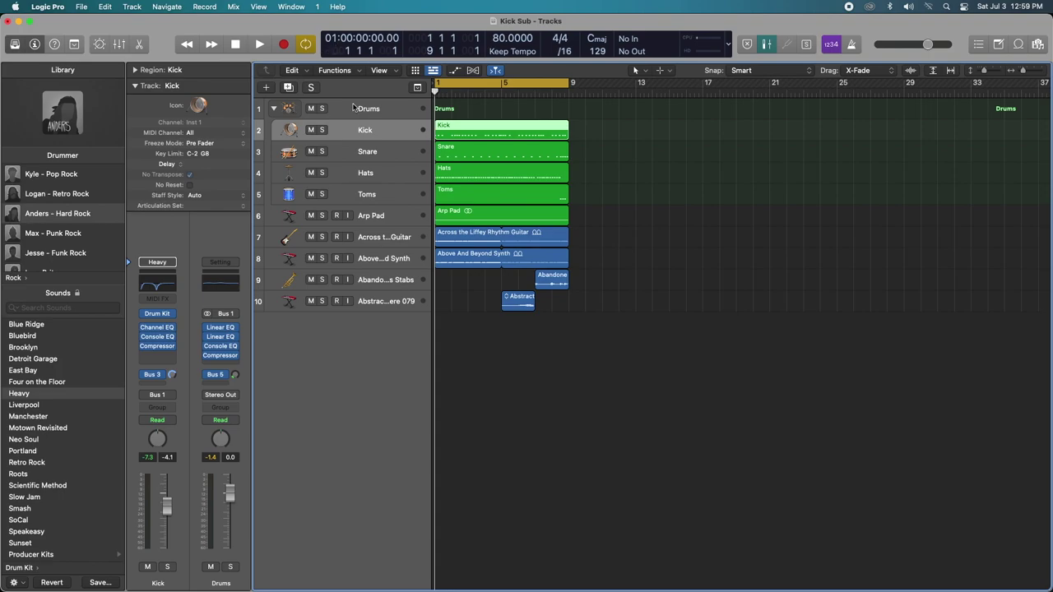
key(space)
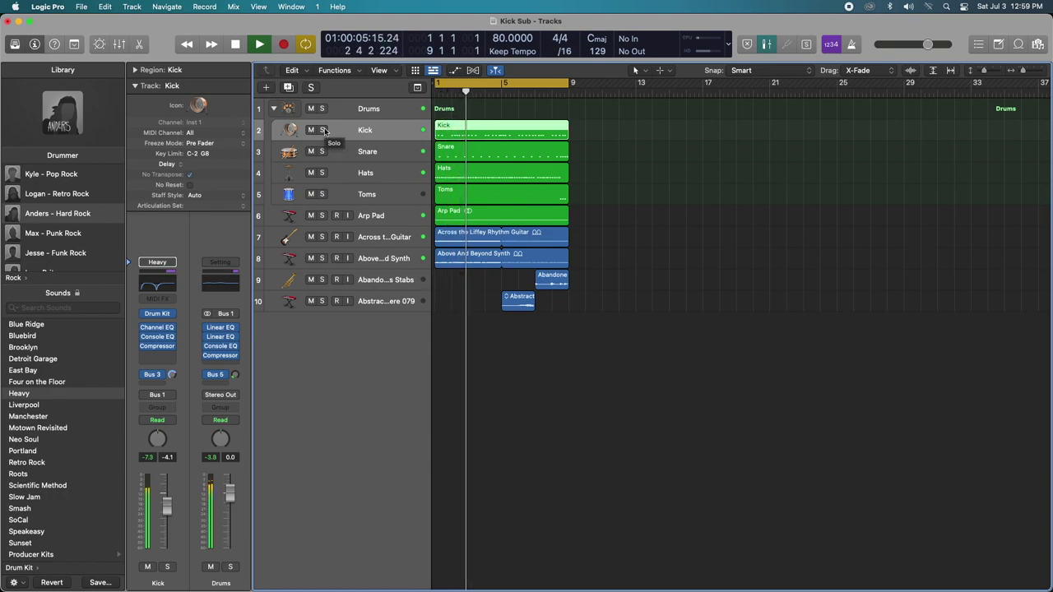
click(323, 130)
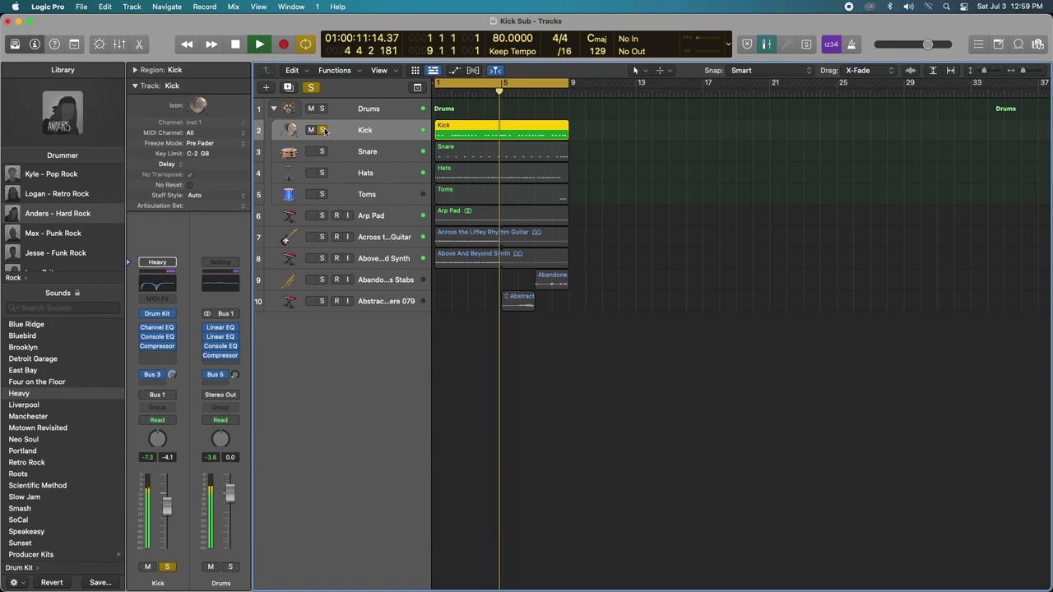
click(323, 130)
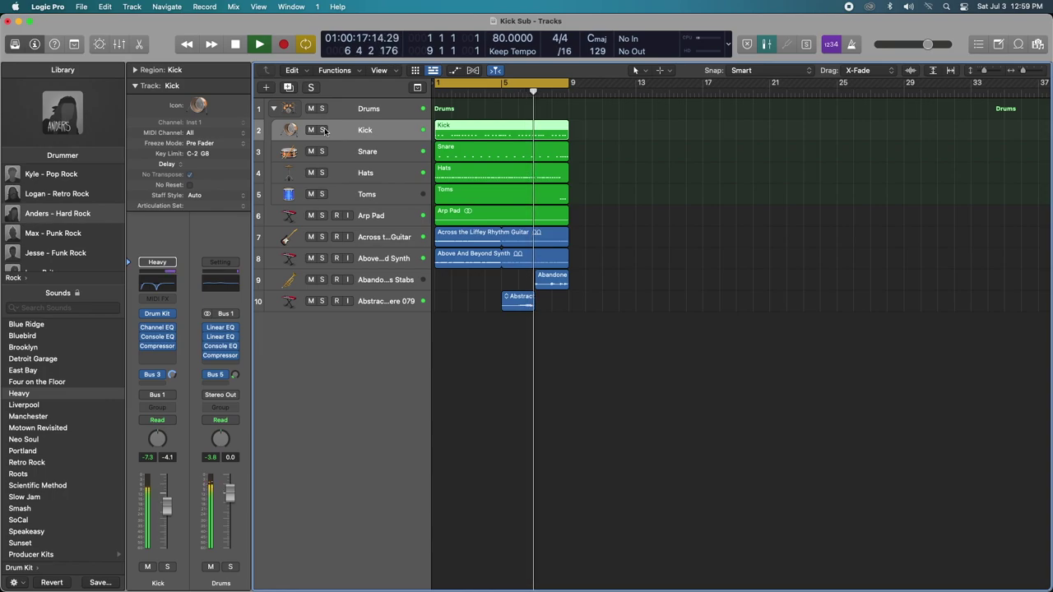
click(323, 130)
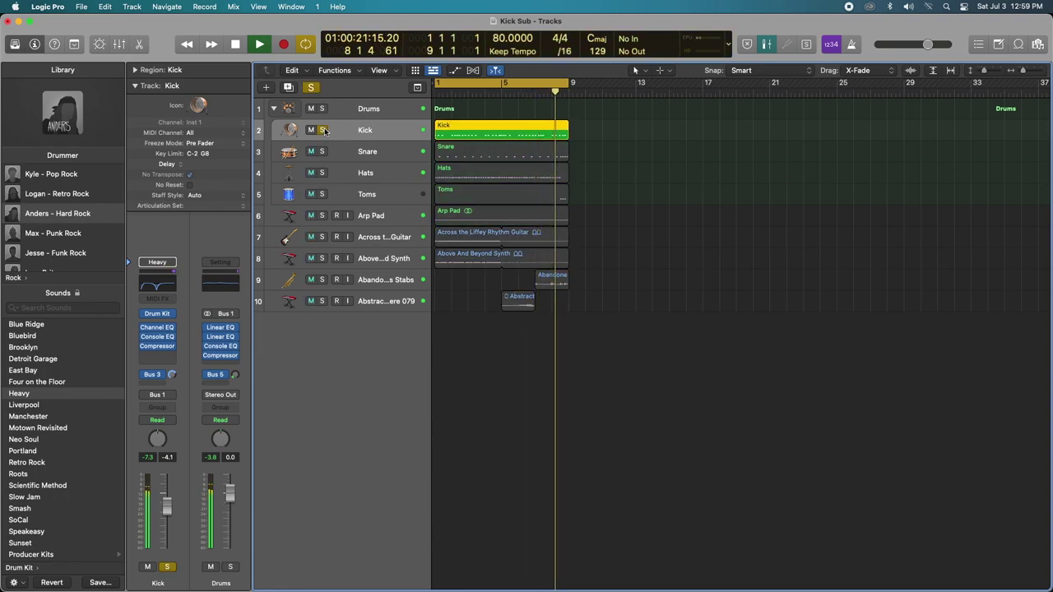
click(322, 130)
key(space)
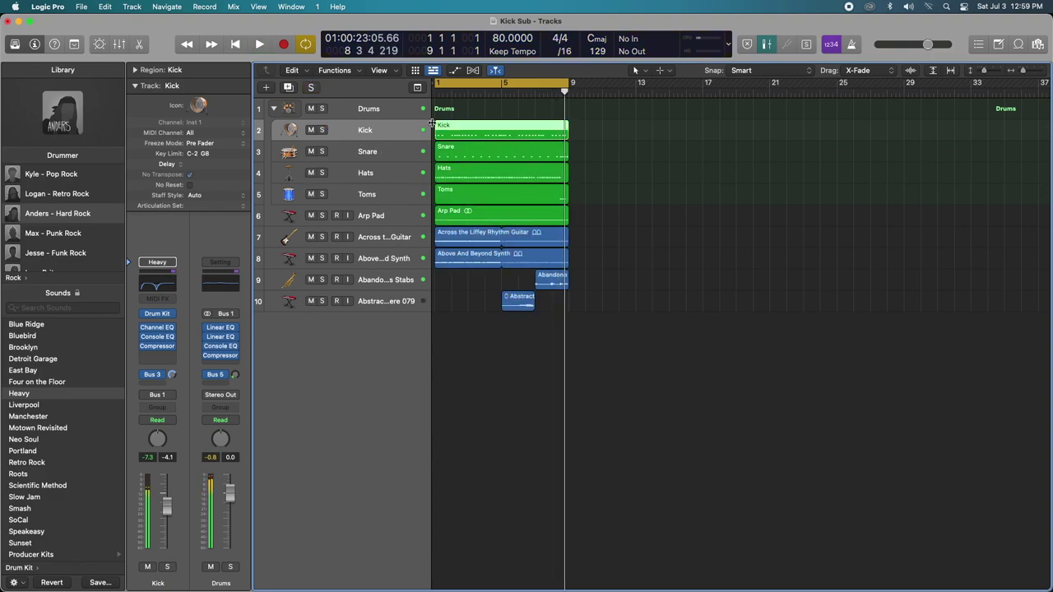
click(236, 46)
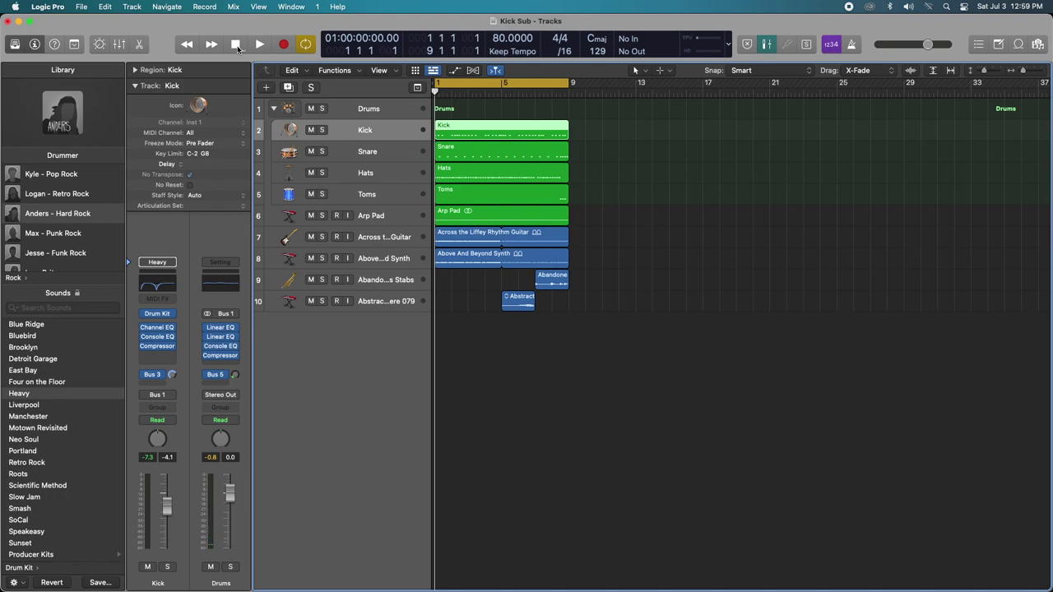
- In the Mixer, create a new auxiliary channel strip (Aux 2) with its input set to No Input
key(x)
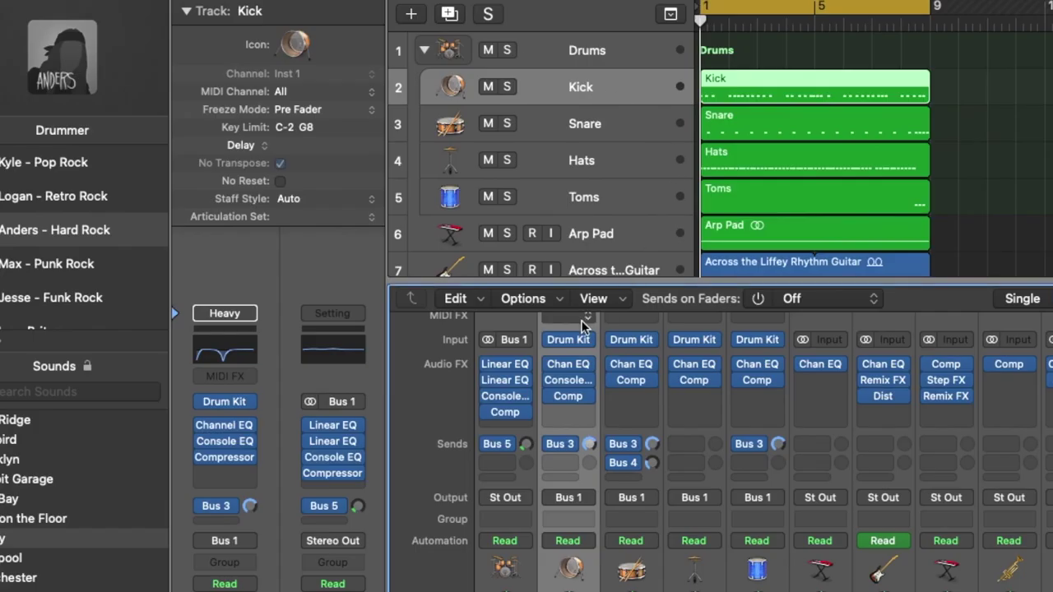
click(348, 255)
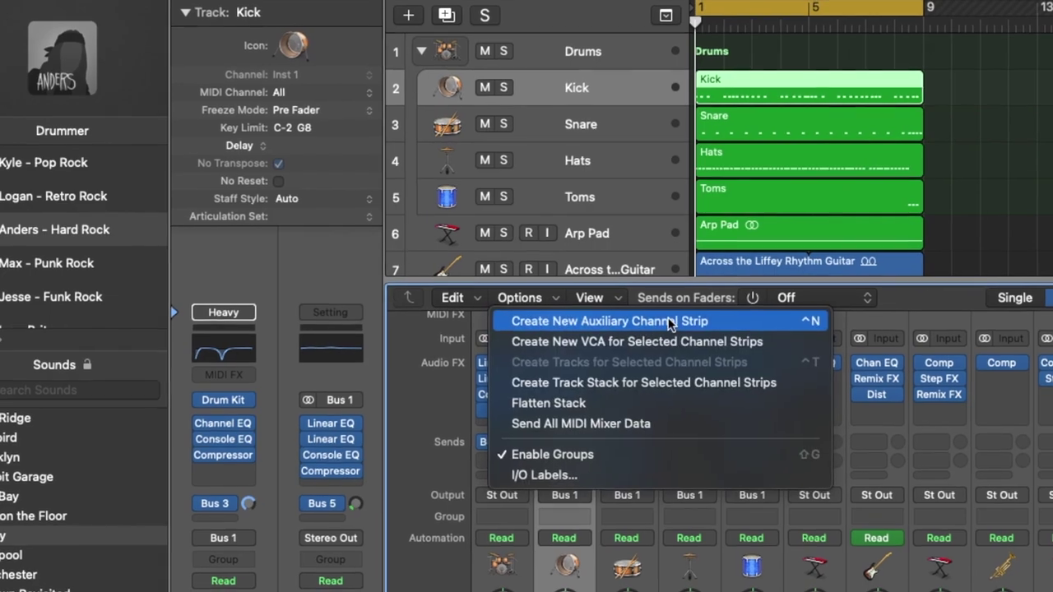
click(643, 322)
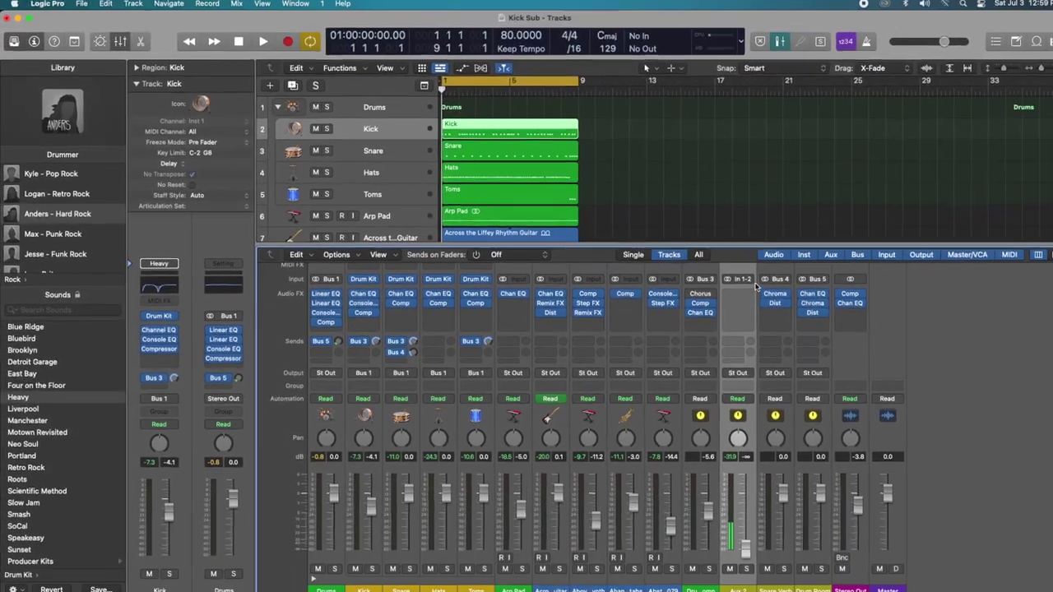
click(745, 280)
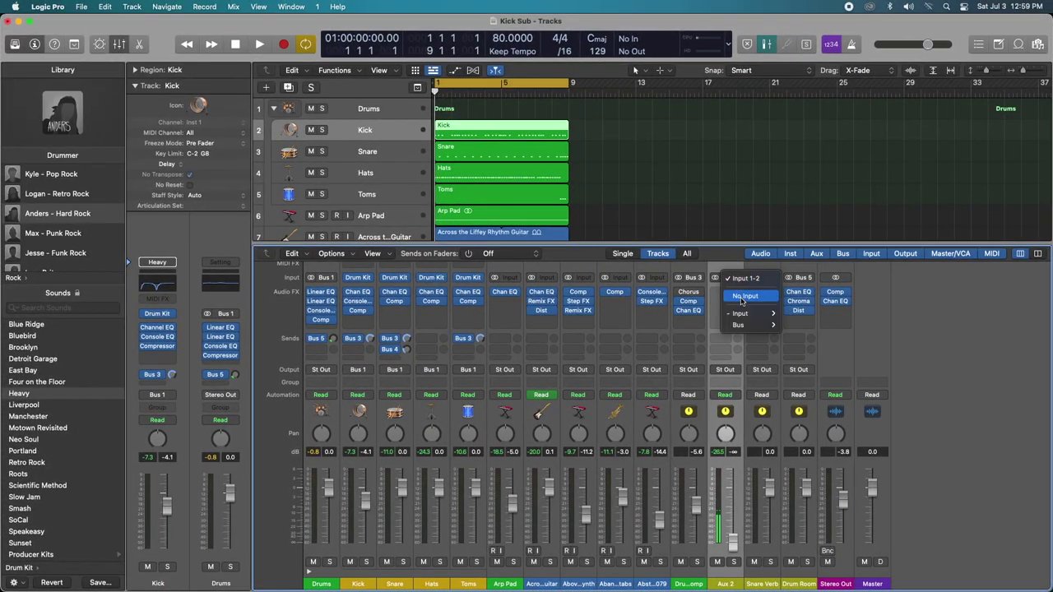
click(752, 298)
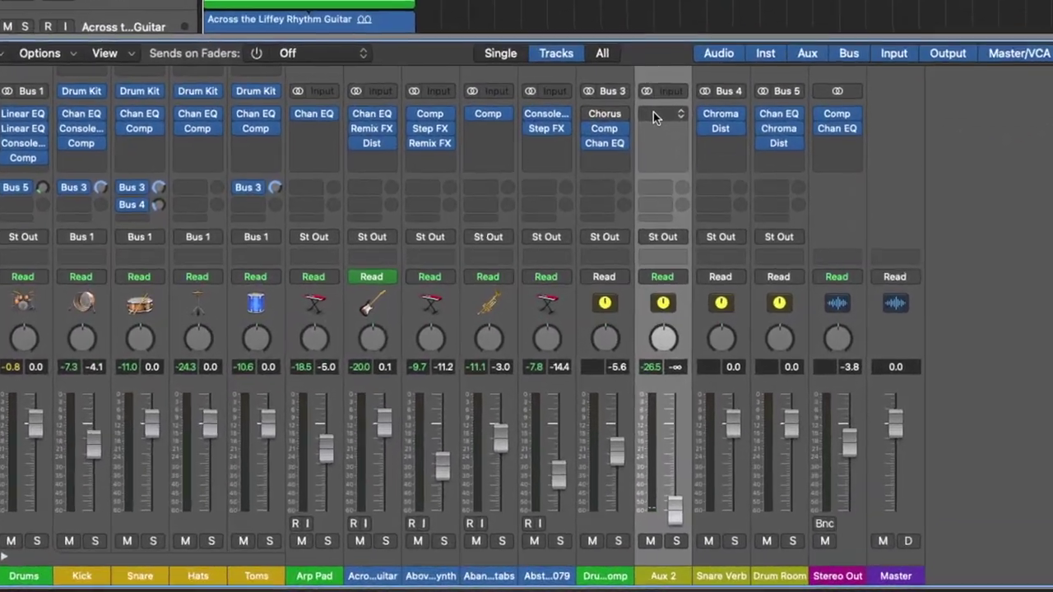
- Insert a stereo Test Oscillator on Aux 2 and tune it to 50 Hz
click(653, 115)
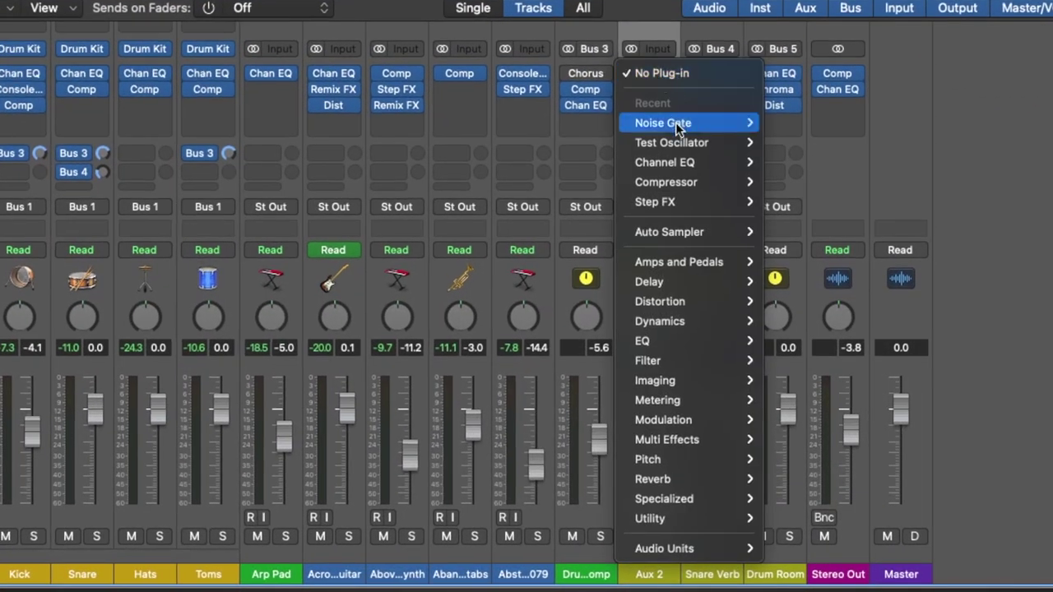
mouse_move(715, 326)
mouse_move(682, 520)
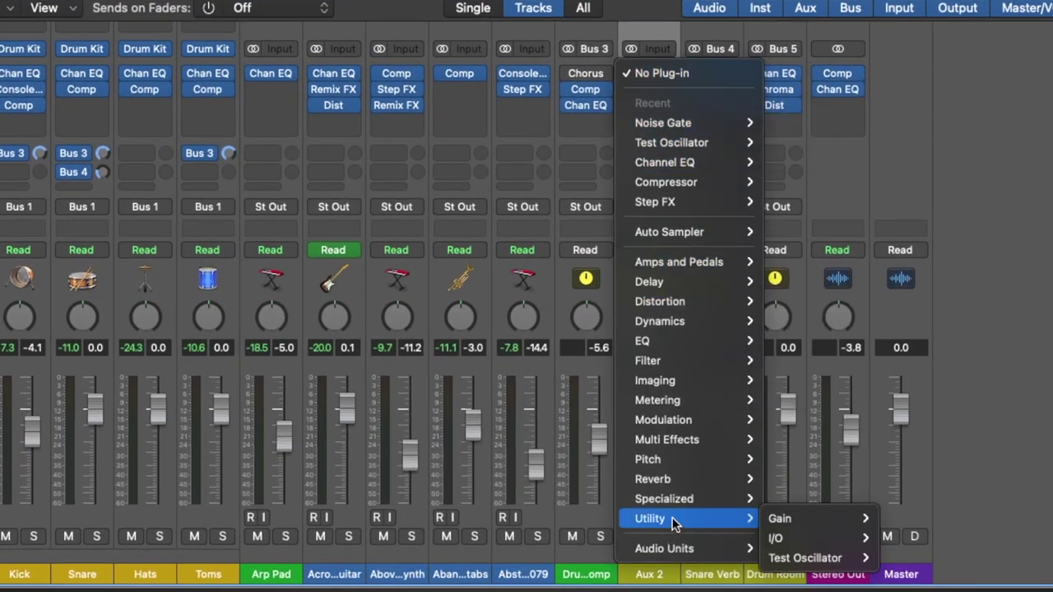
mouse_move(827, 558)
click(900, 549)
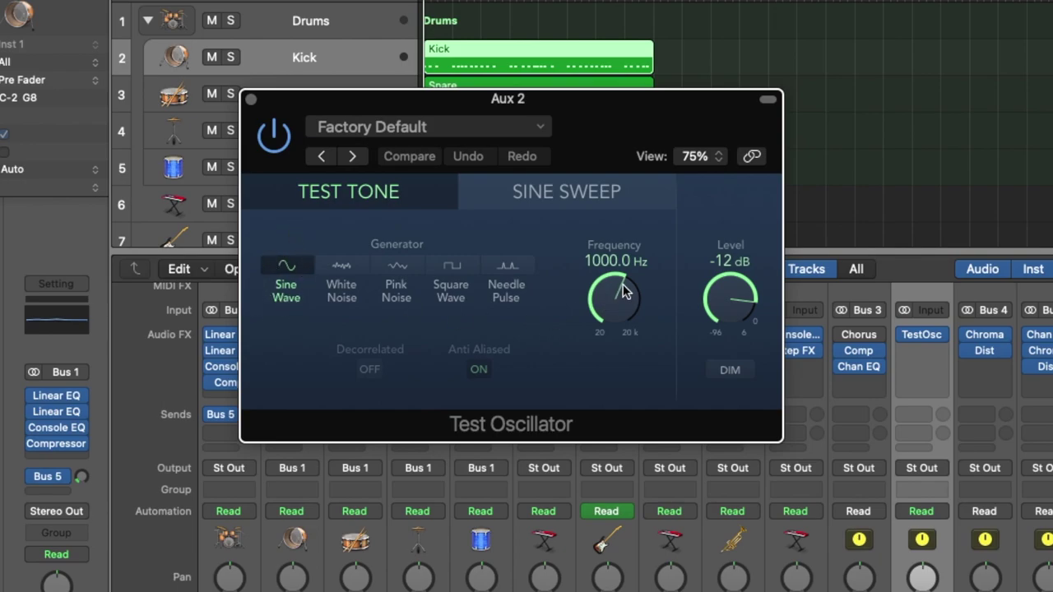
drag(613, 298, 587, 402)
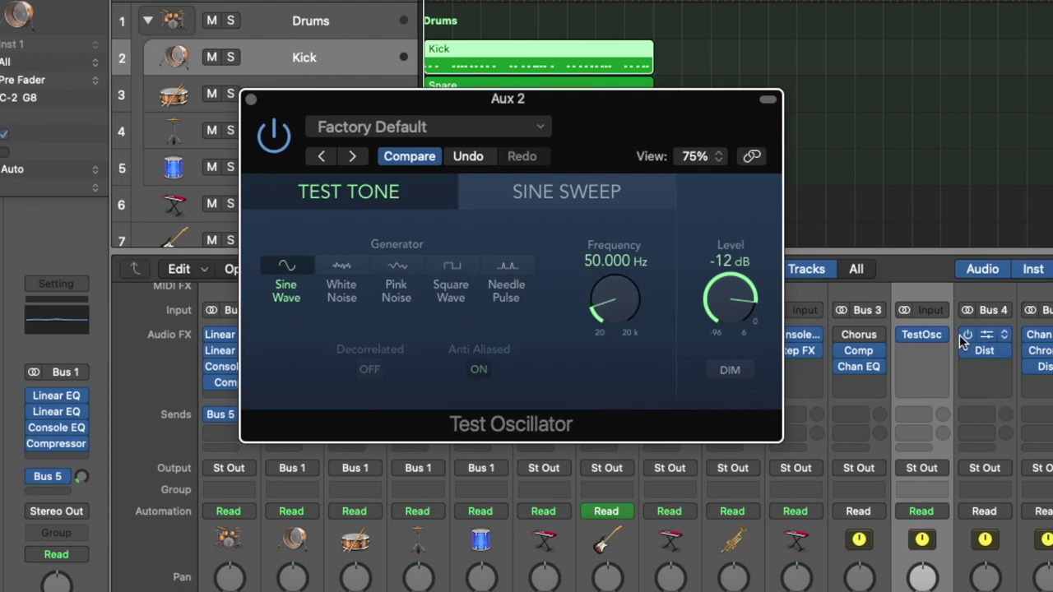
scroll(951, 354, down, 1)
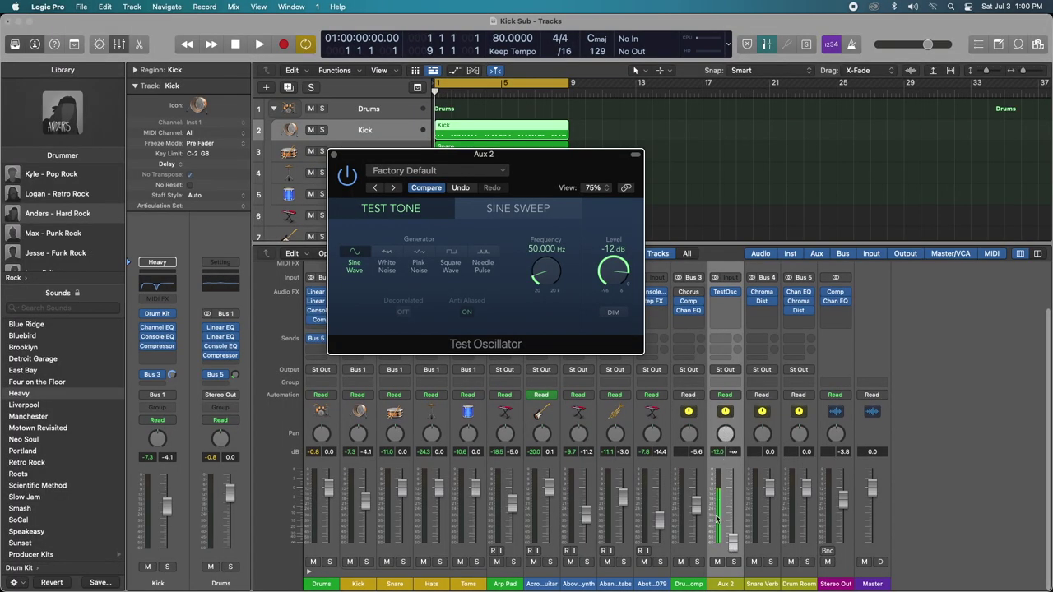
- Add a stereo Noise Gate after the Test Oscillator on Aux 2, positioned beside the oscillator window
click(726, 303)
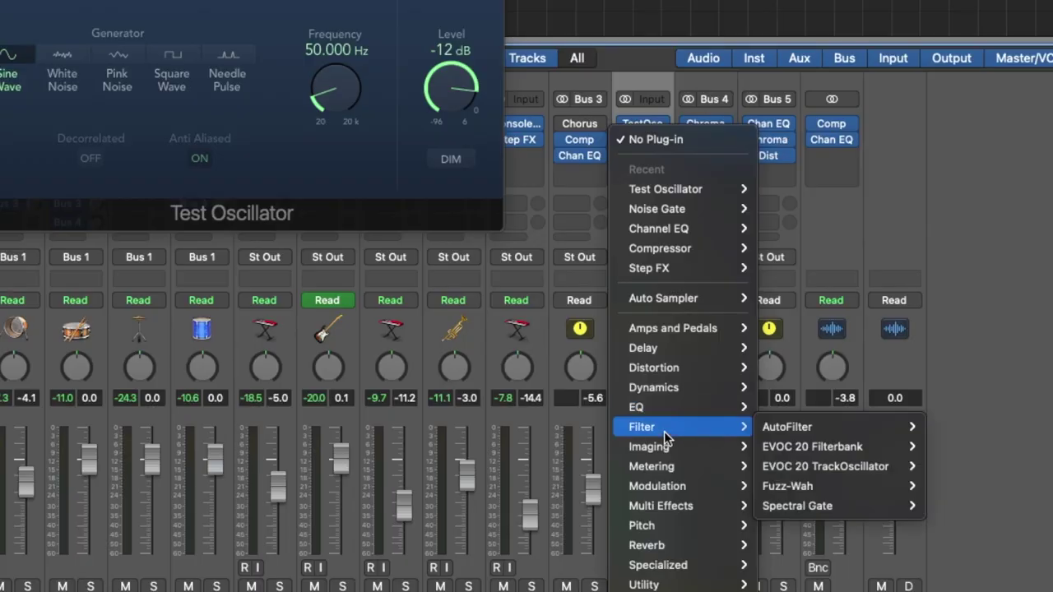
mouse_move(741, 444)
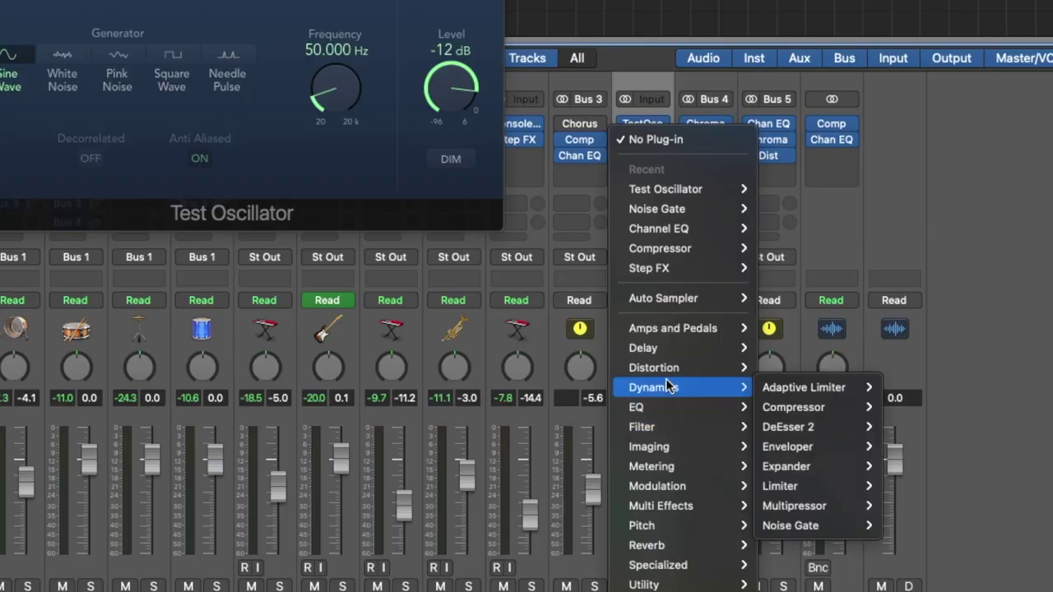
mouse_move(814, 526)
click(905, 526)
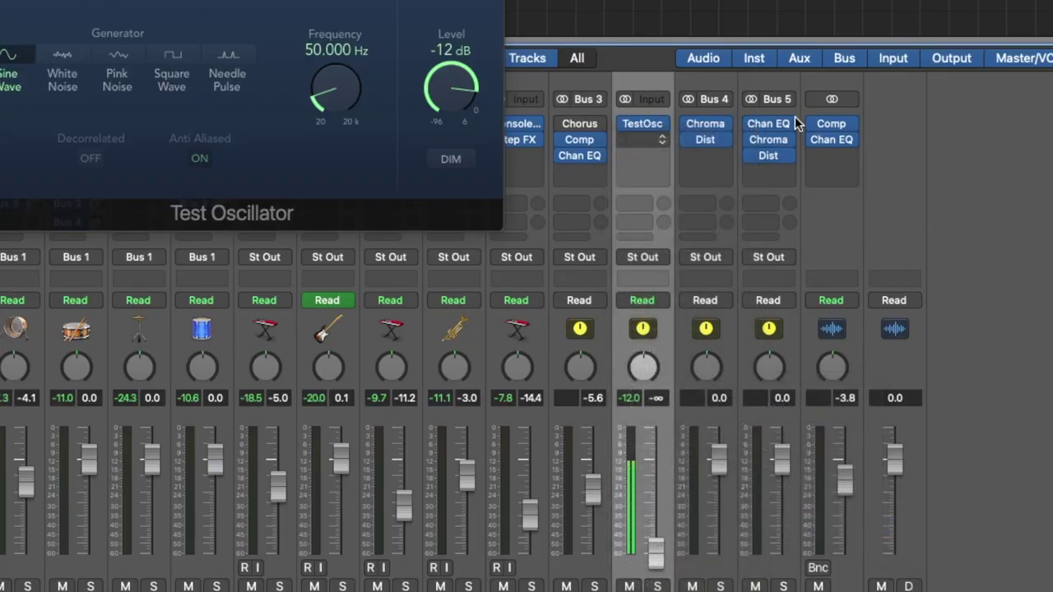
drag(58, 80, 66, 40)
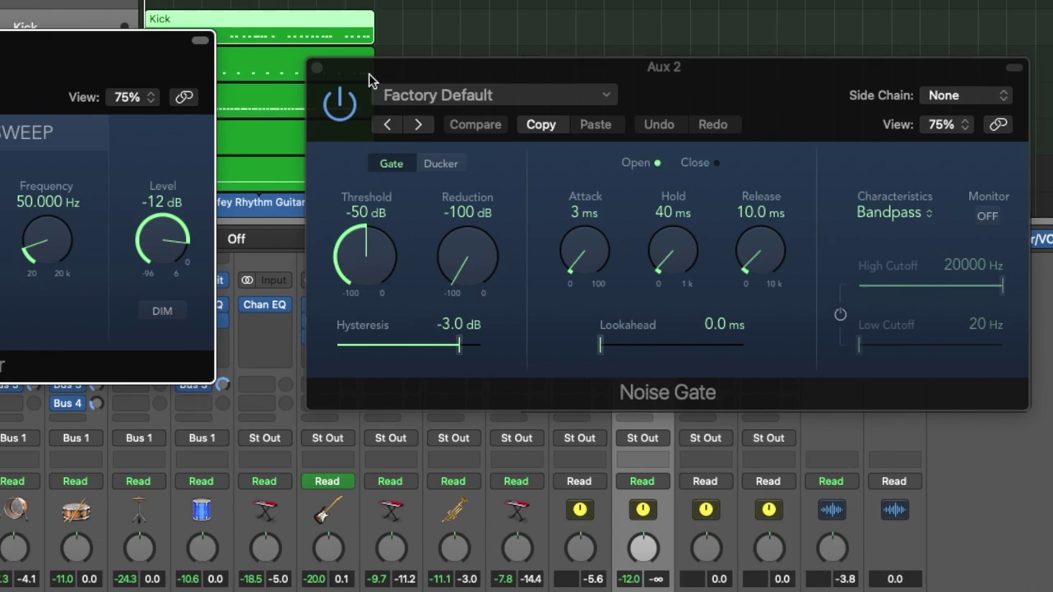
drag(620, 81, 542, 52)
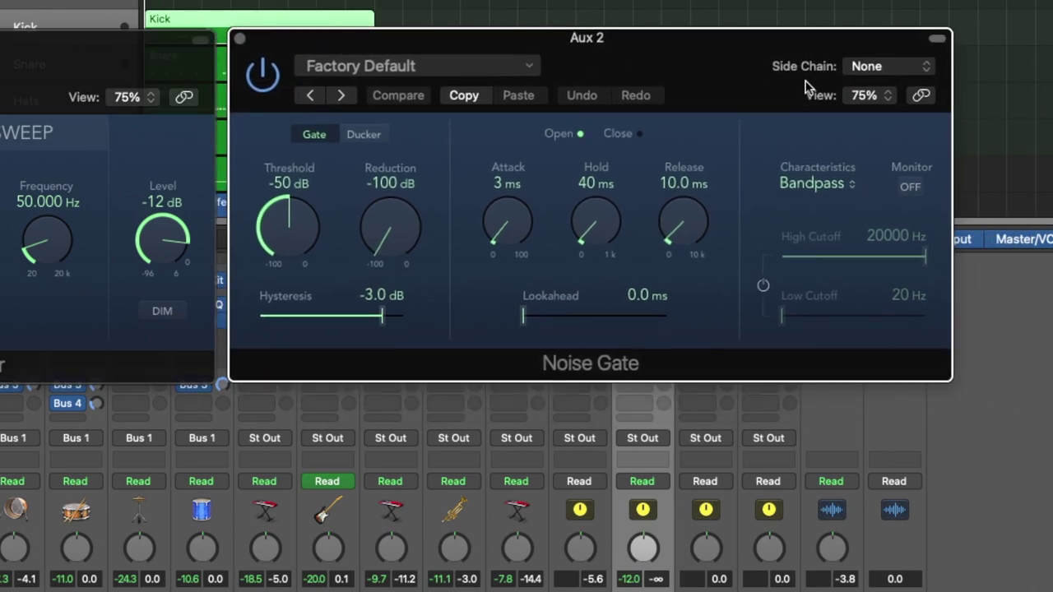
- Set the Noise Gate's side chain to the Kick track (Inst 1)
click(887, 71)
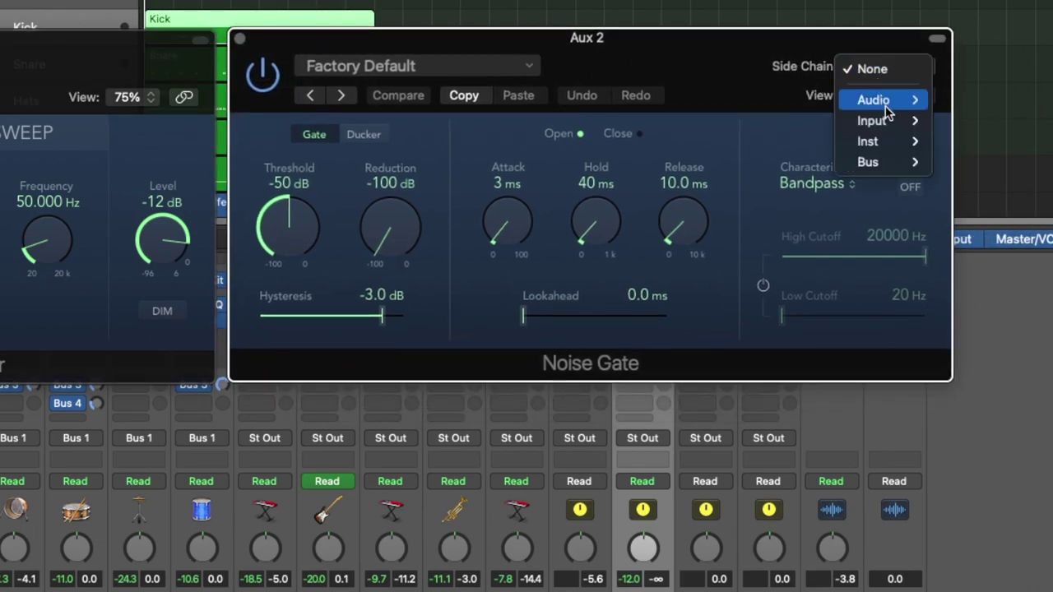
mouse_move(889, 147)
click(987, 142)
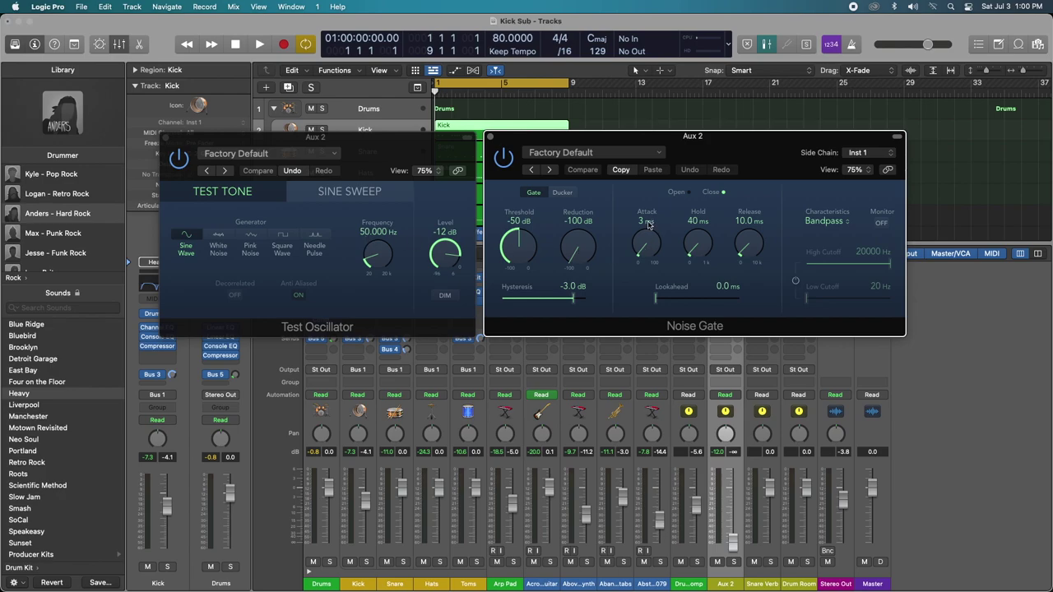
- Raise the Aux 2 fader and rename the channel 'Kick Sub'
drag(733, 543, 733, 489)
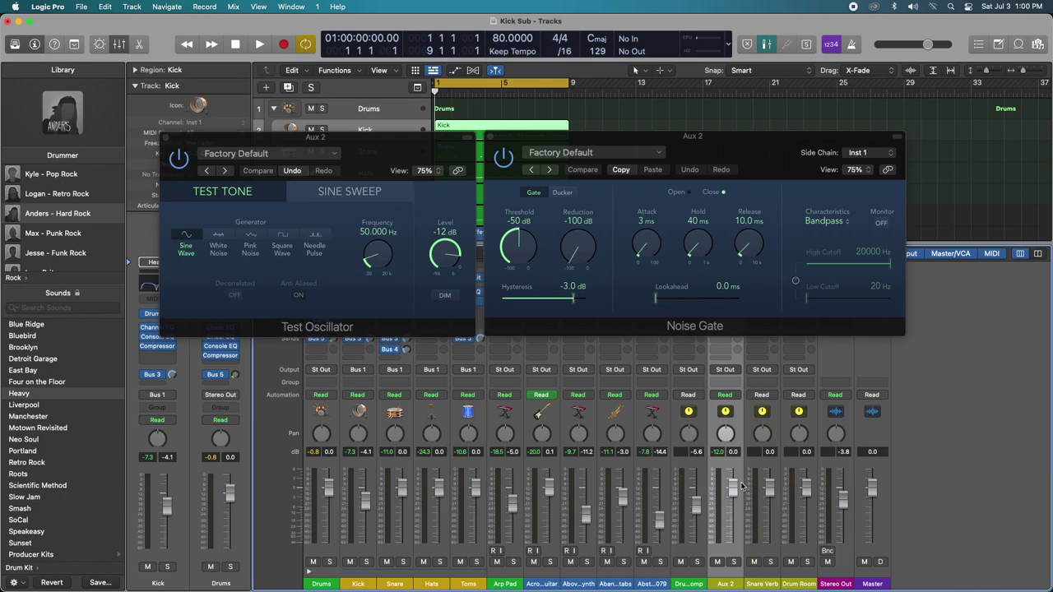
double_click(730, 584)
text(Kick Sub)
key(Return)
- Create an arrange track for the Kick Sub channel and select it
right_click(724, 555)
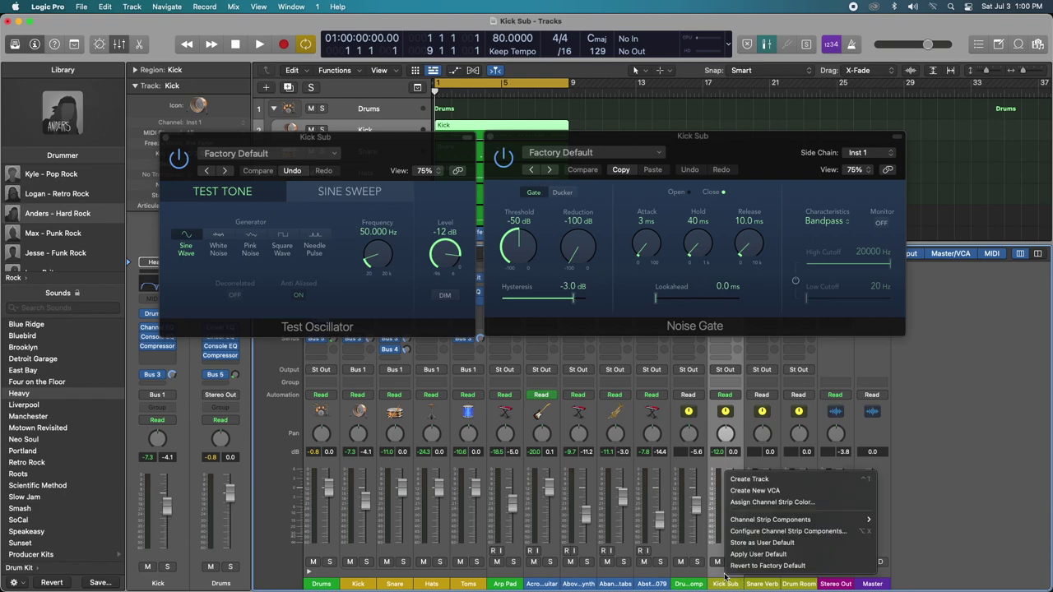
click(751, 479)
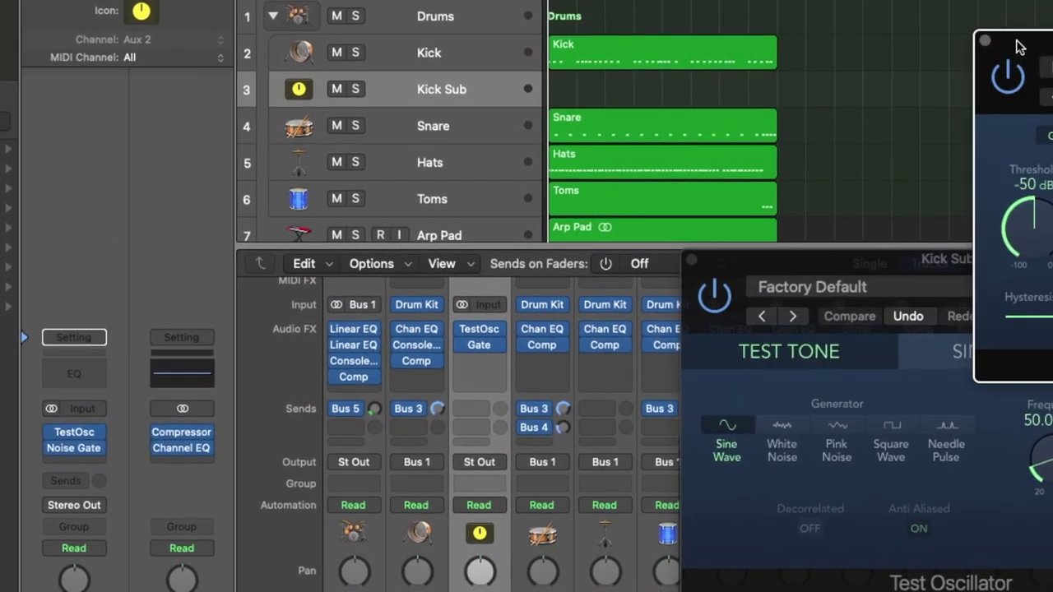
click(440, 33)
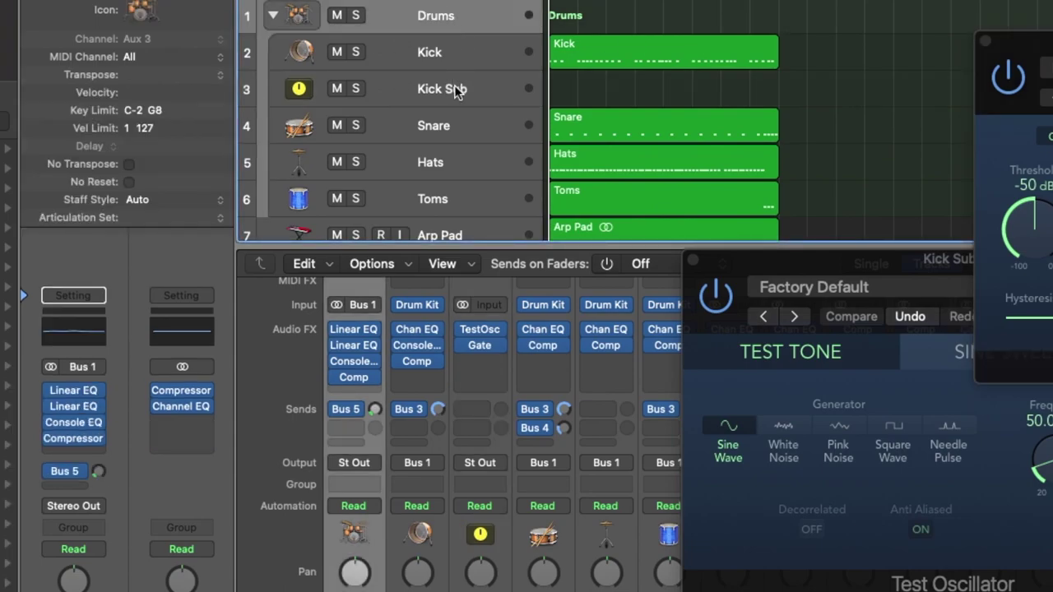
click(455, 86)
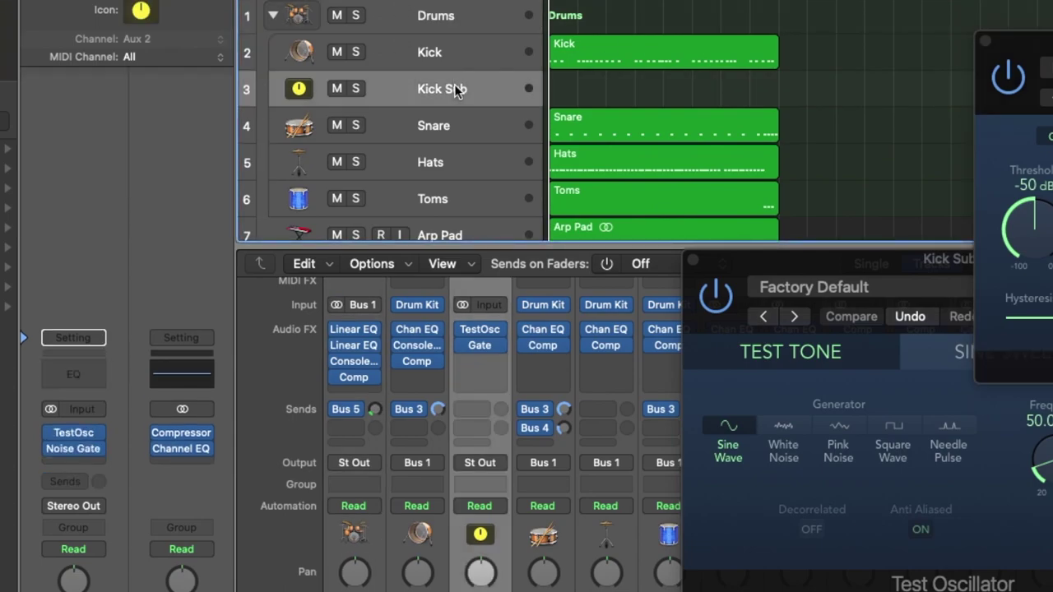
- Route the Kick Sub output to Bus 1 feeding the Drums bus
click(489, 463)
mouse_move(494, 544)
mouse_move(658, 64)
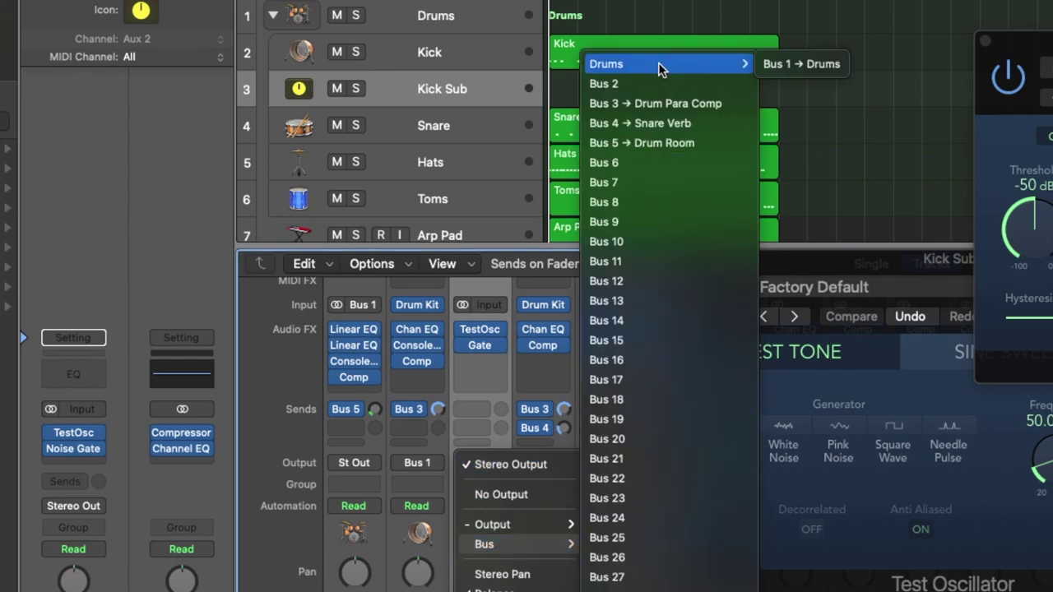
click(789, 63)
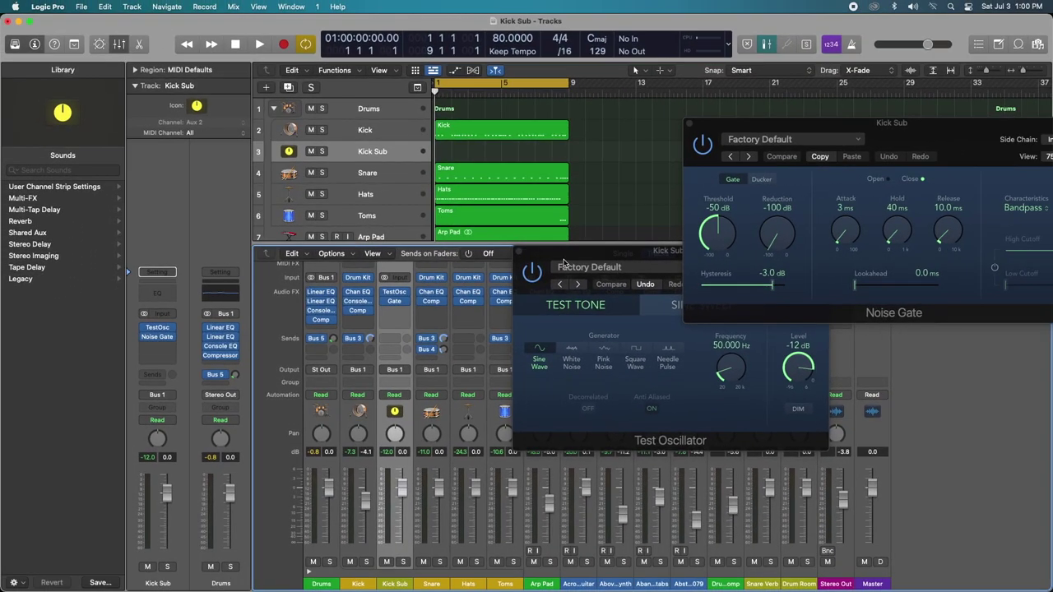
drag(565, 262, 366, 143)
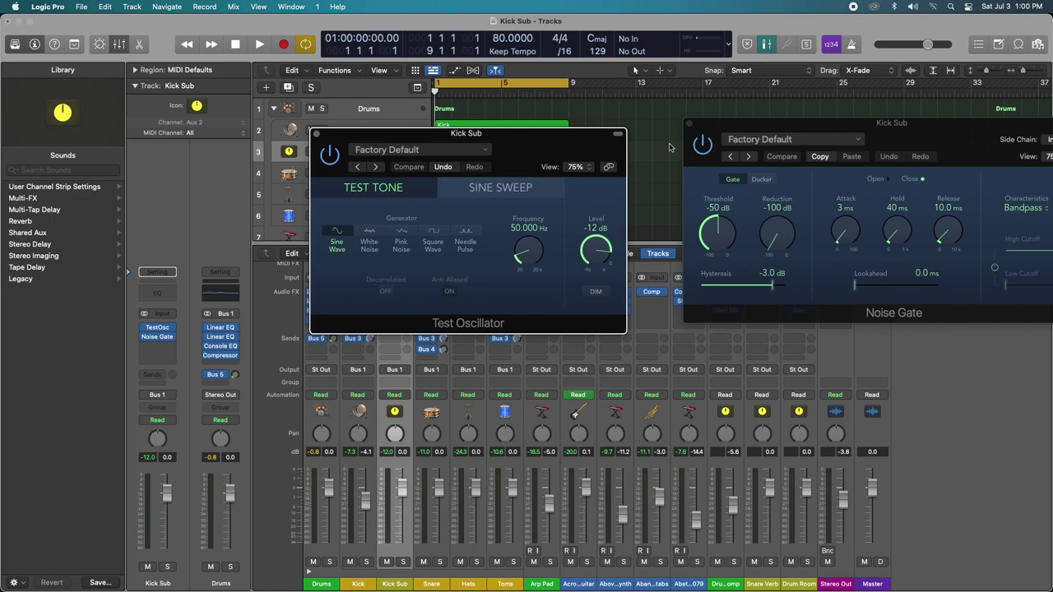
drag(725, 128, 677, 137)
- Start playback and raise the Noise Gate threshold to -16 dB
drag(572, 140, 545, 144)
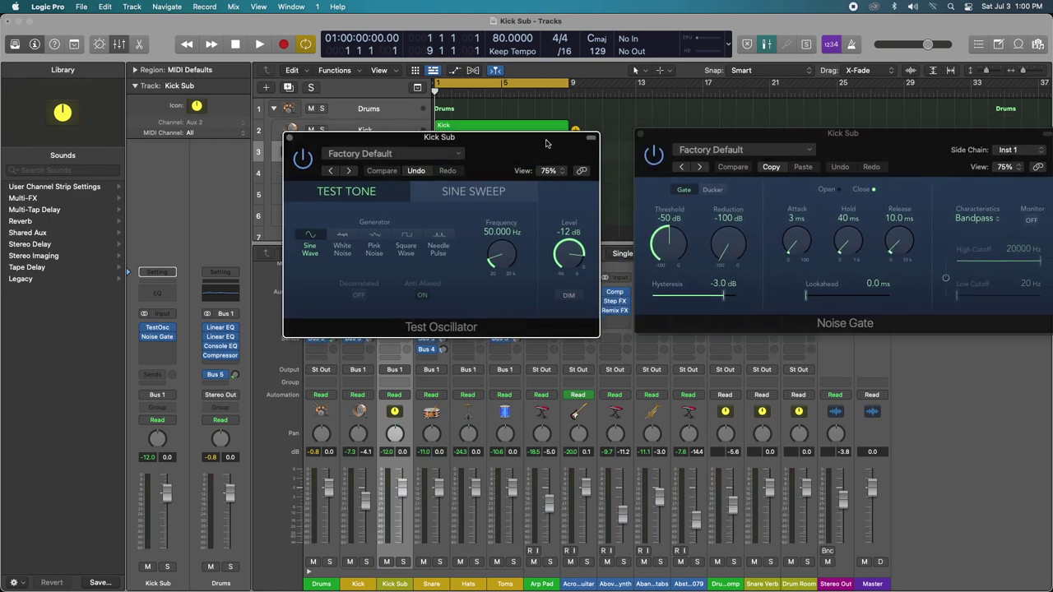
drag(741, 140, 710, 142)
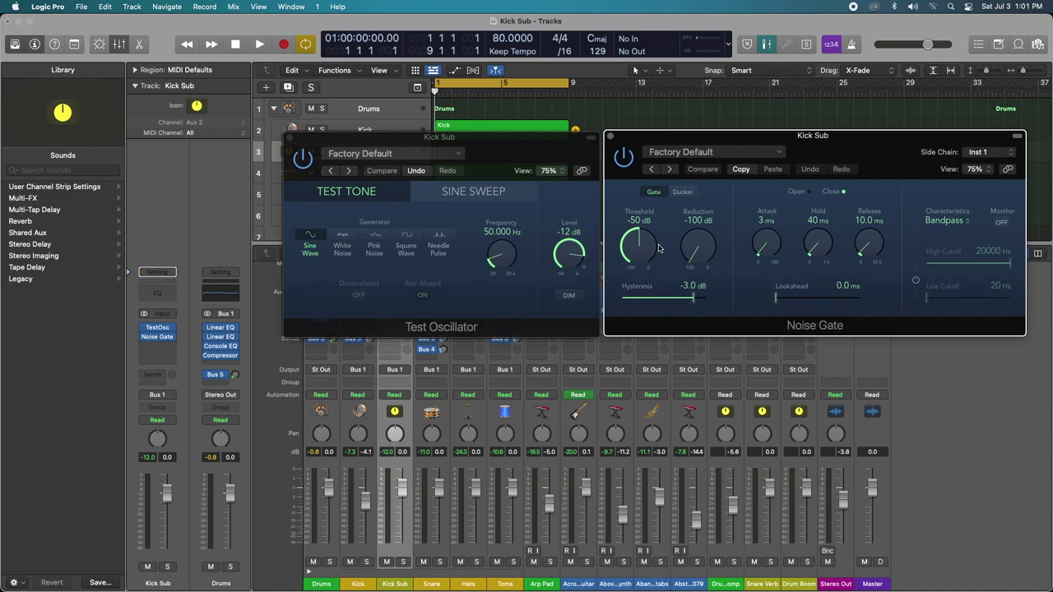
key(space)
drag(658, 248, 648, 192)
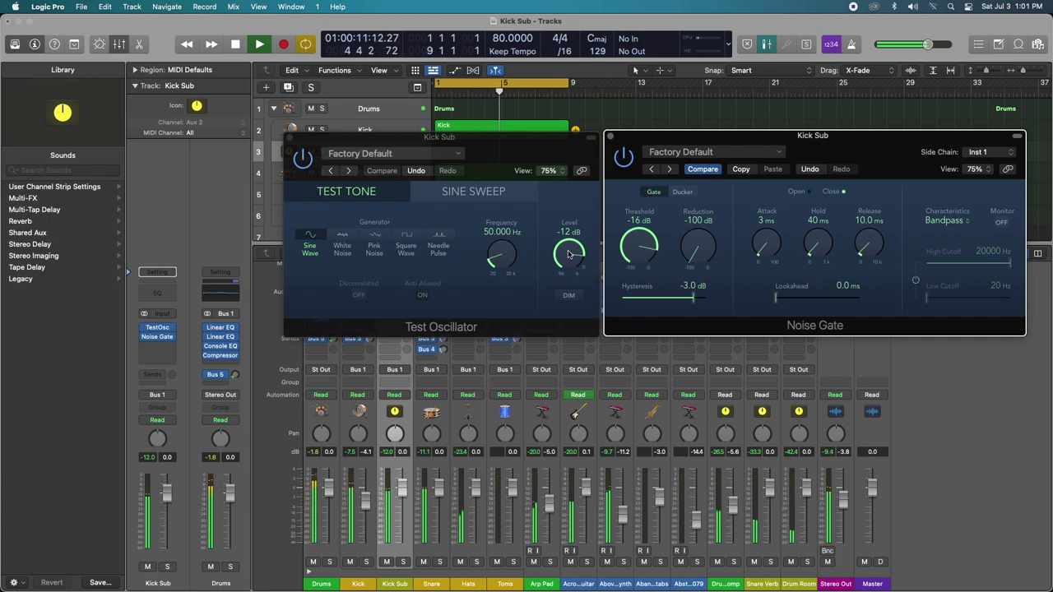
- Lower the oscillator level to -18 dB and set gate attack 11 ms, release 38.5 ms
drag(568, 254, 569, 264)
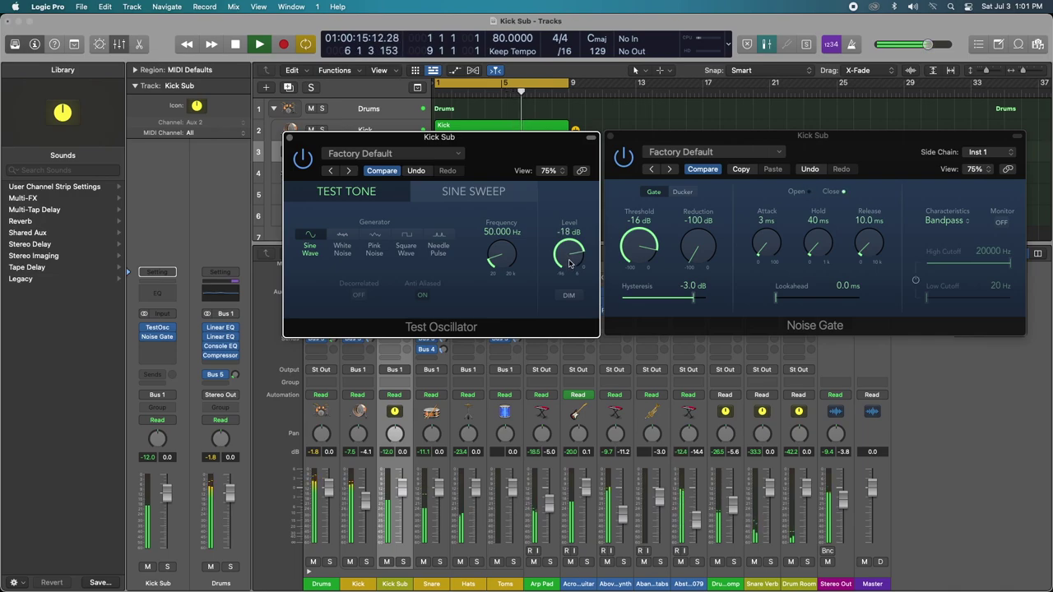
drag(767, 251, 770, 242)
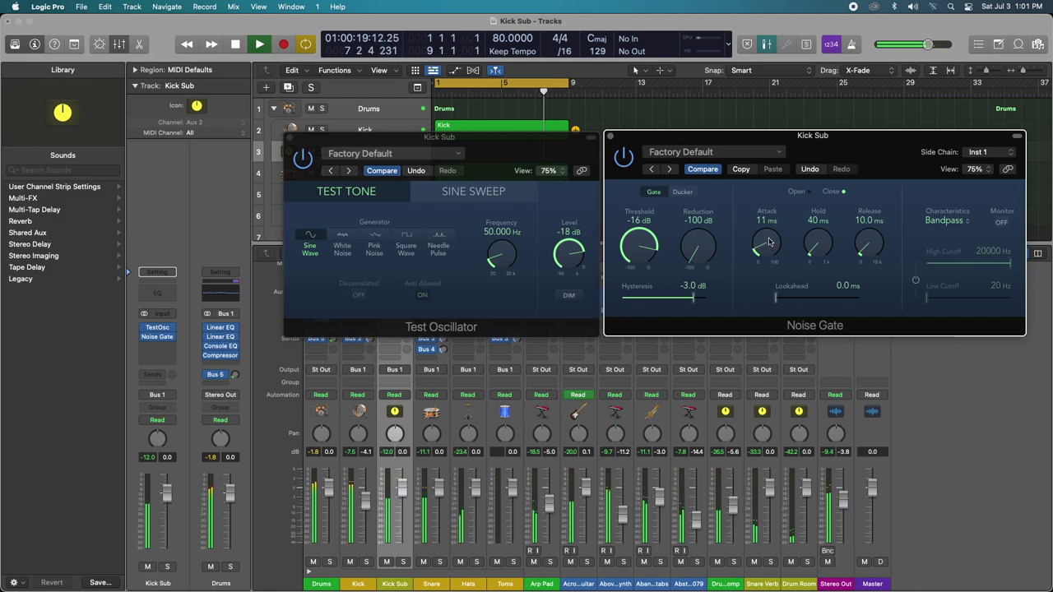
drag(860, 240, 866, 220)
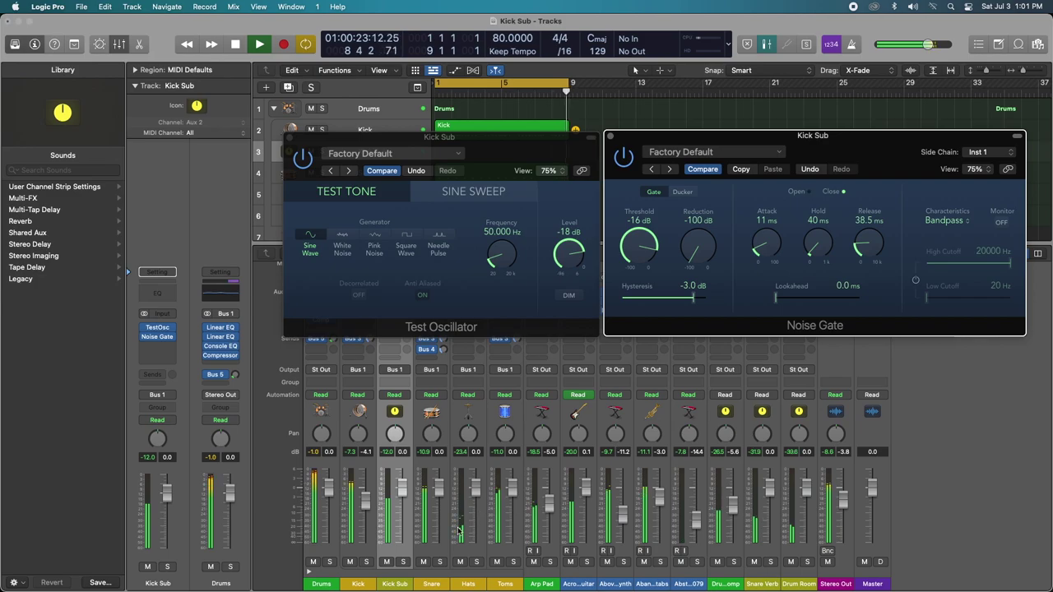
- Solo Kick and Kick Sub together and nudge the oscillator level up to -17 dB
click(366, 562)
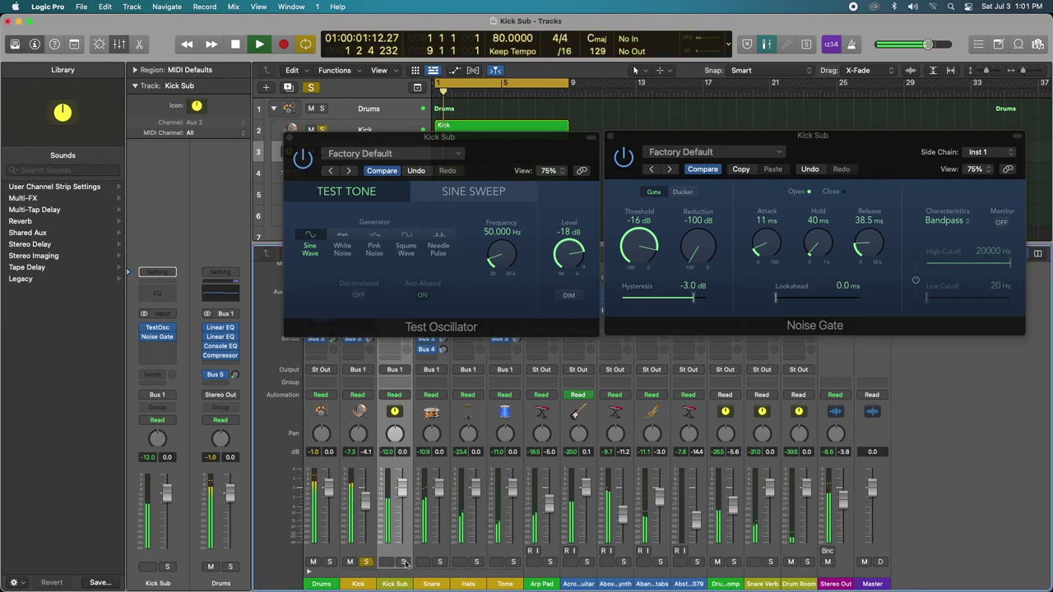
click(403, 562)
click(572, 255)
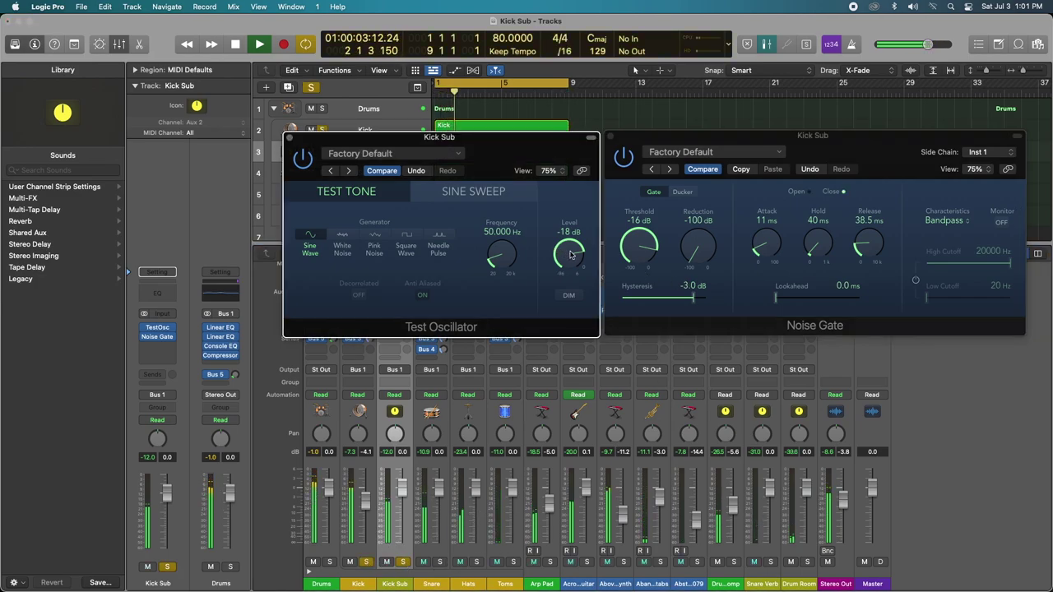
drag(571, 255, 572, 253)
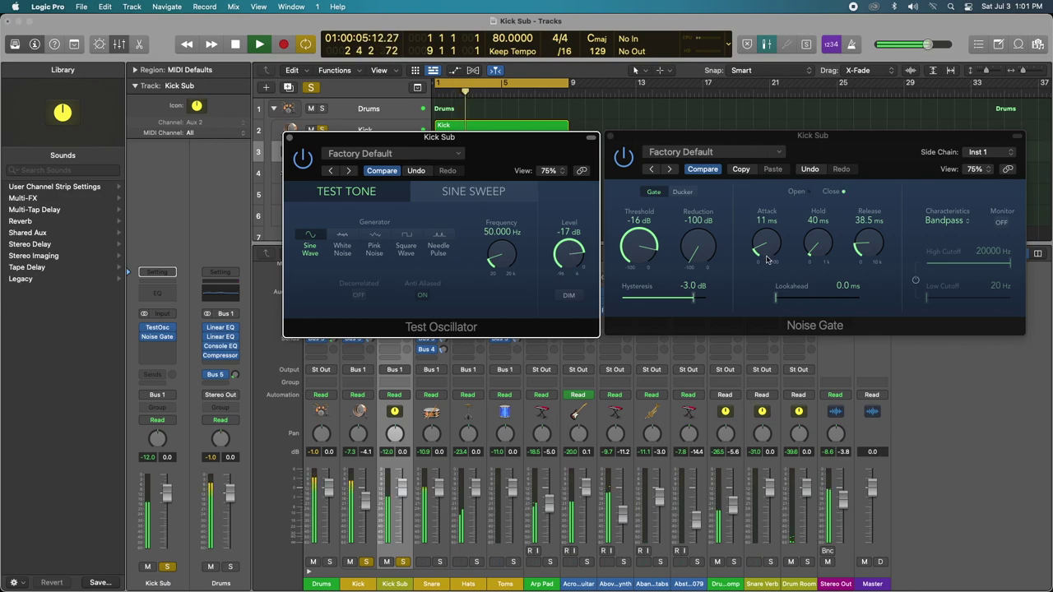
- Toggle the Kick Sub solo to compare, lower its fader to -4.3 dB, and stop playback
click(403, 562)
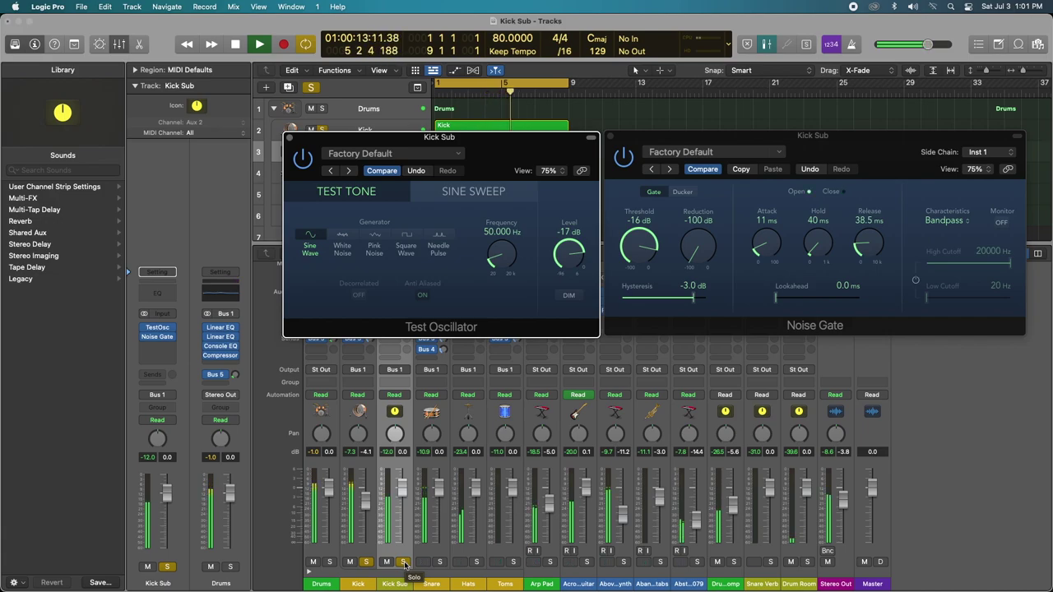
click(404, 562)
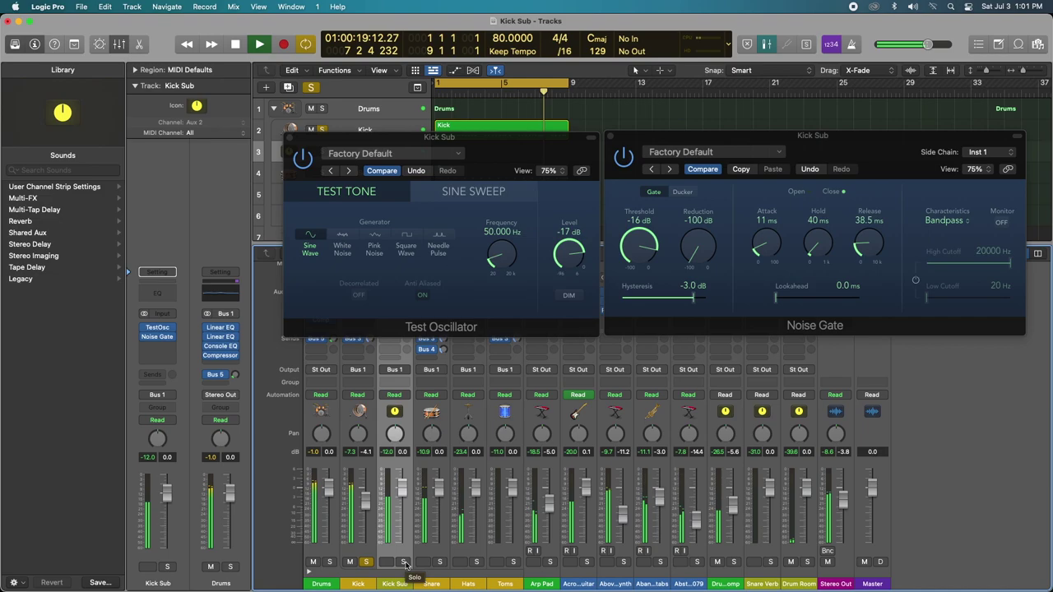
click(403, 563)
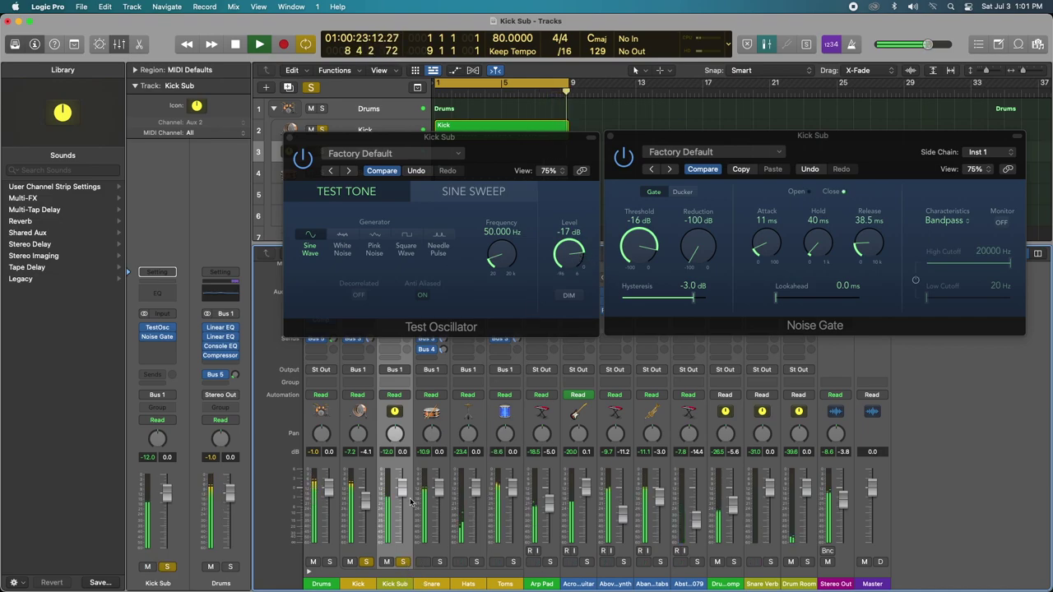
drag(402, 489, 404, 515)
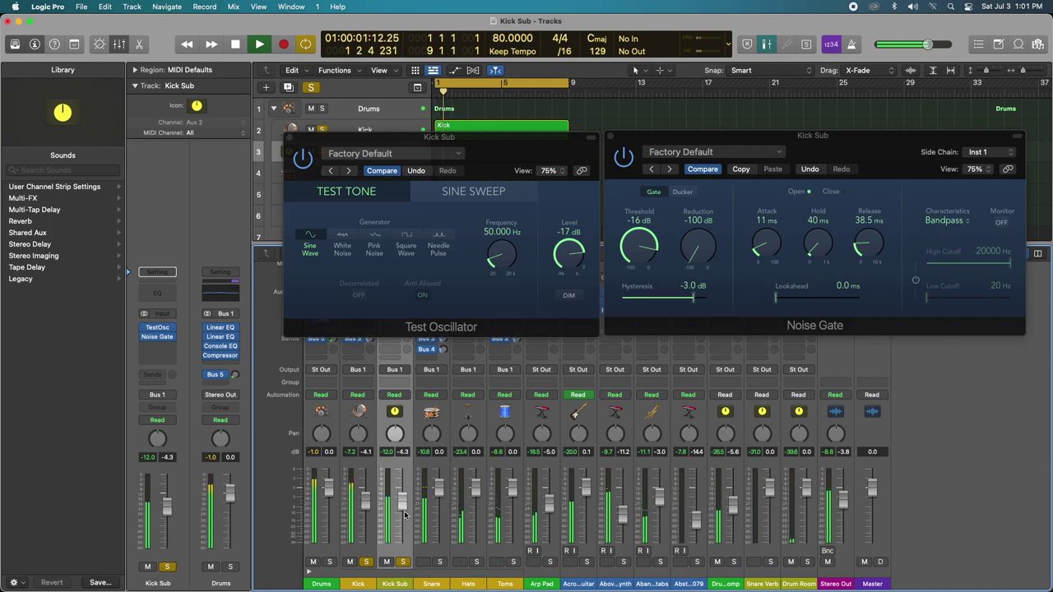
key(space)
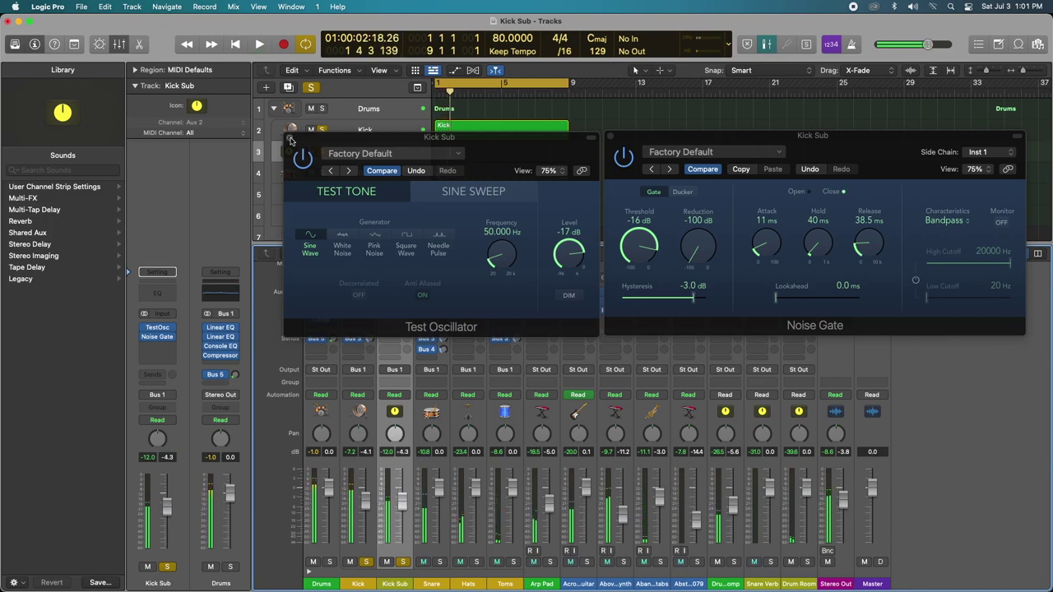
- Close the Test Oscillator and Noise Gate windows, unsolo Kick Sub, and play from the start
click(291, 138)
click(610, 136)
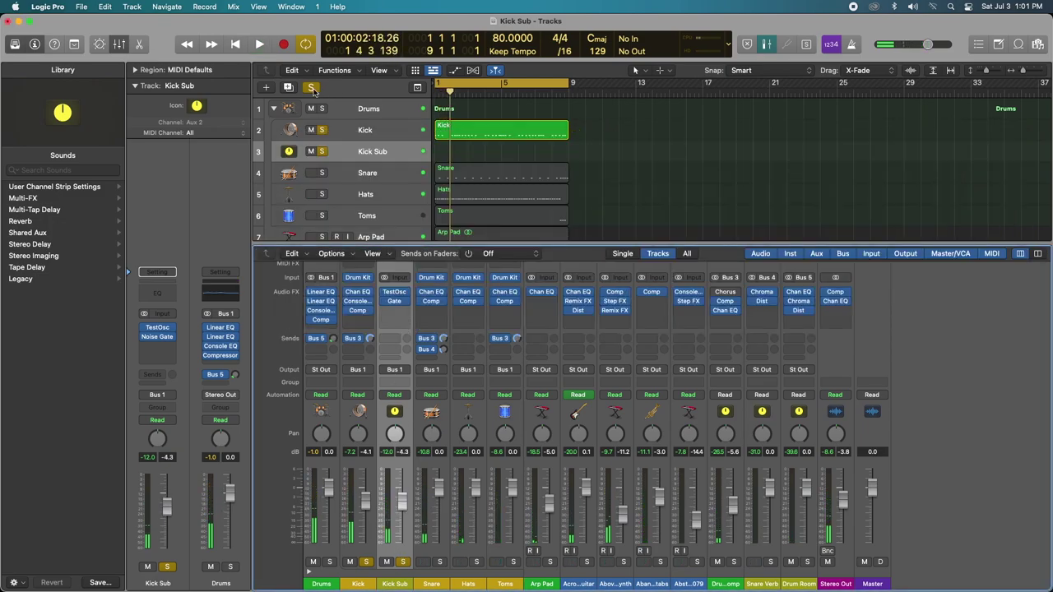
click(311, 87)
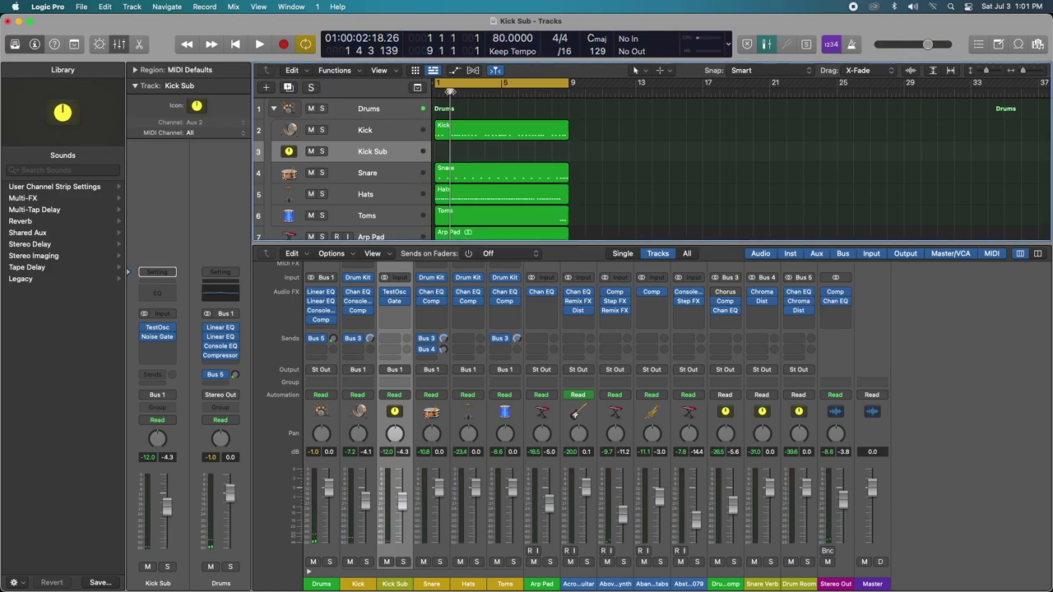
key(Return)
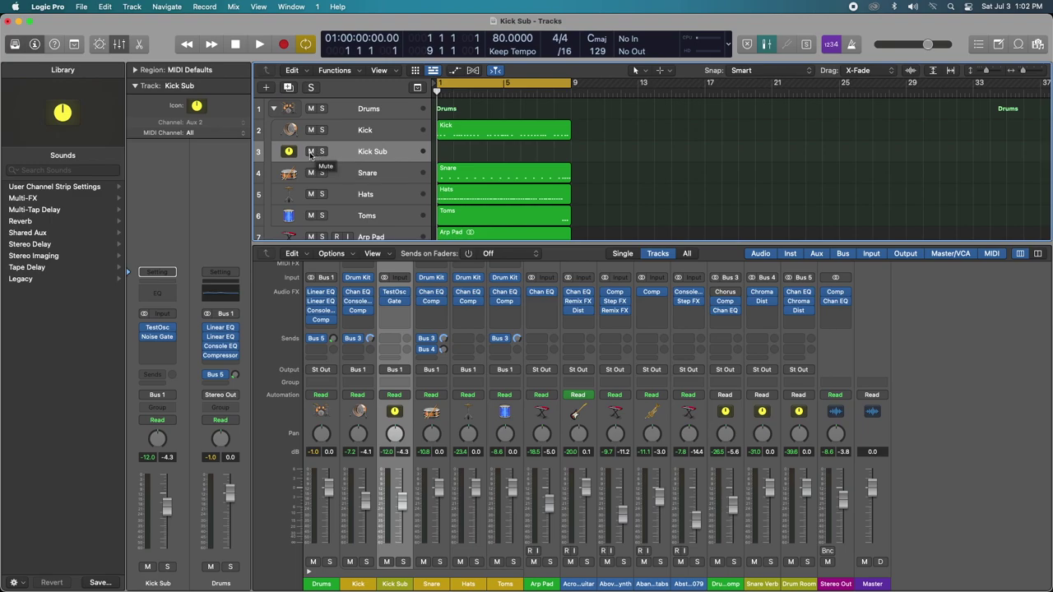
key(space)
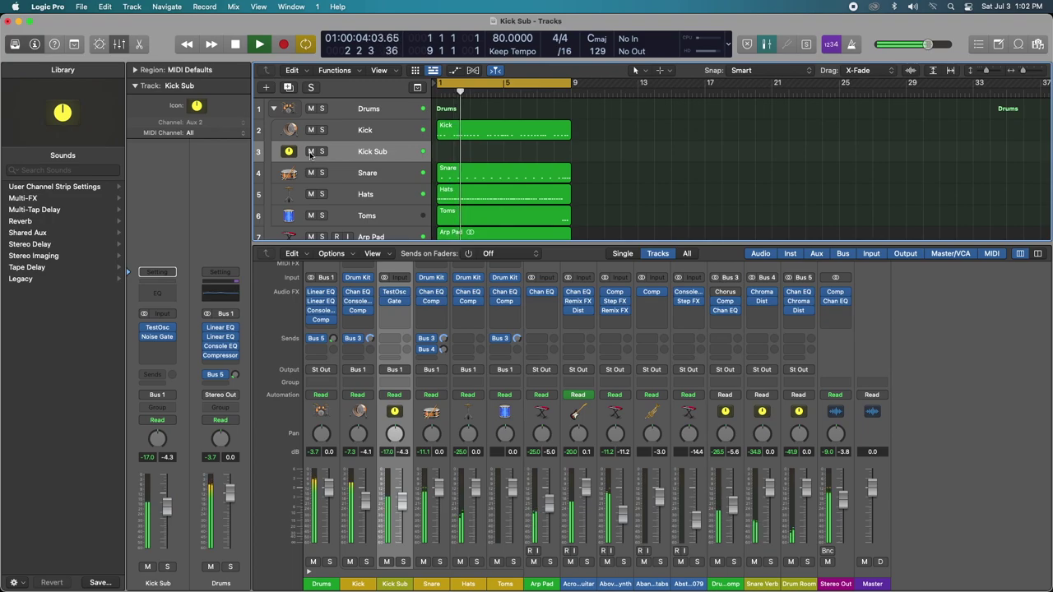
- Mute and unmute Kick Sub to compare, lower its fader to -6.2 dB, then stop and unmute
click(310, 152)
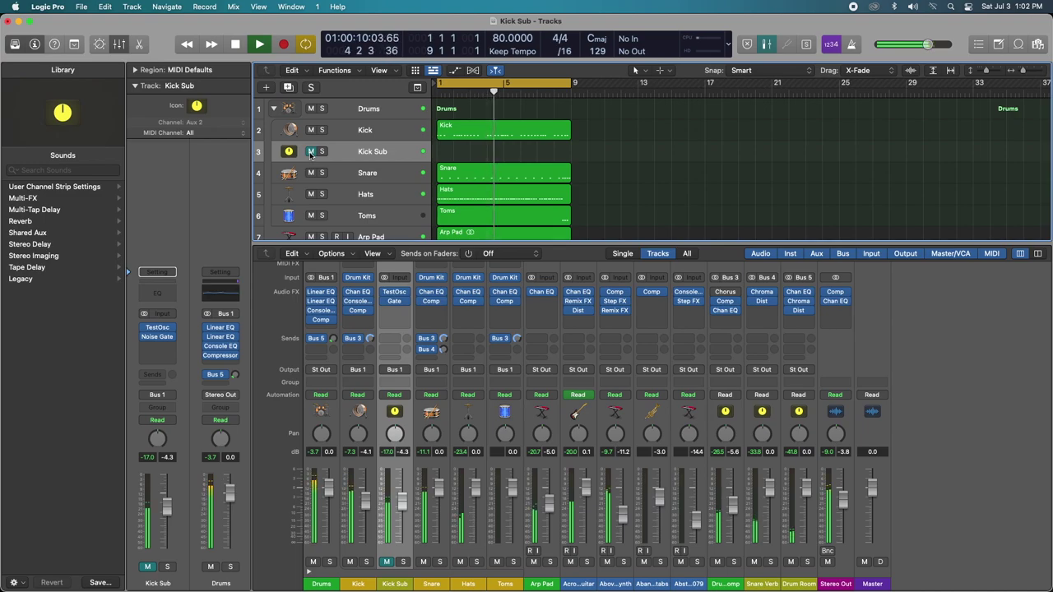
click(310, 152)
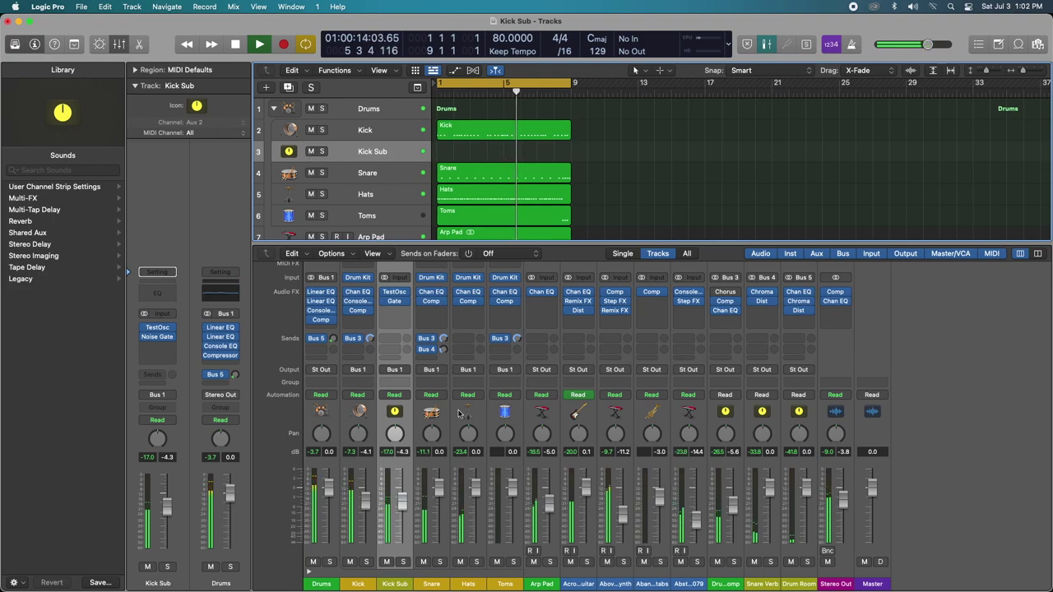
drag(402, 499, 403, 513)
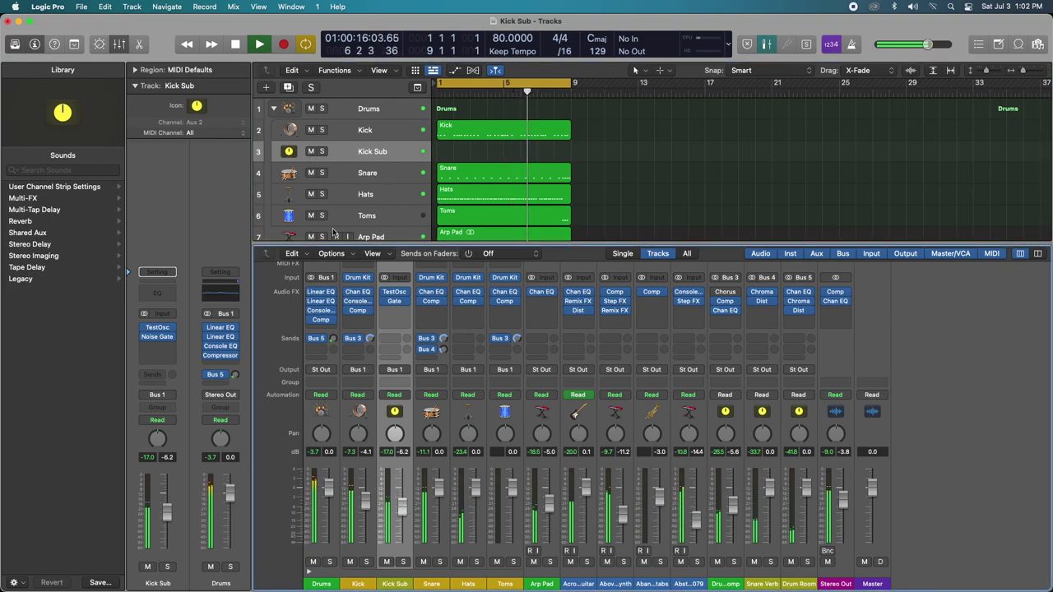
click(312, 152)
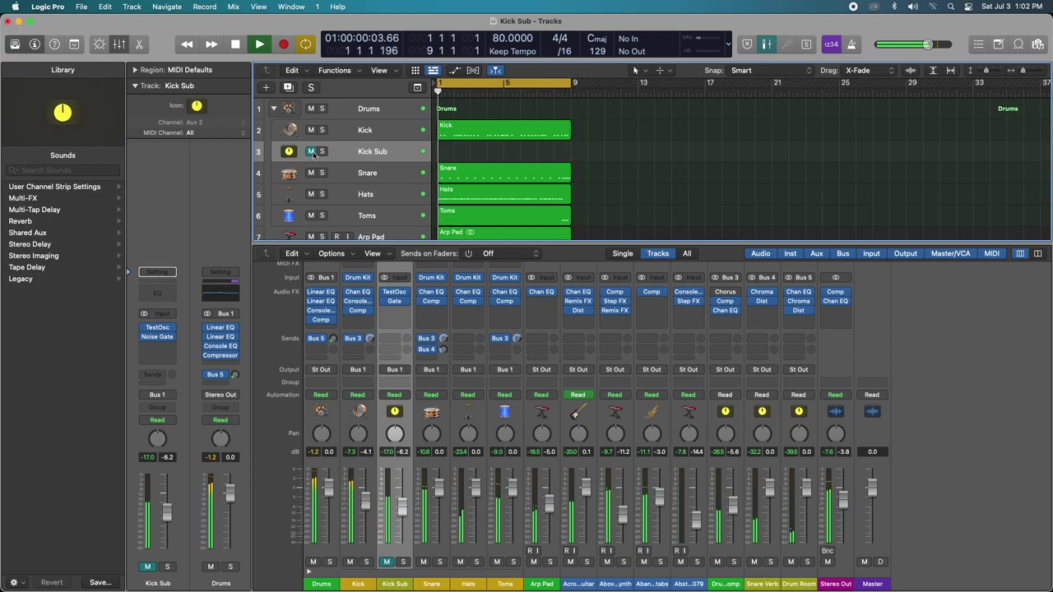
key(space)
click(311, 152)
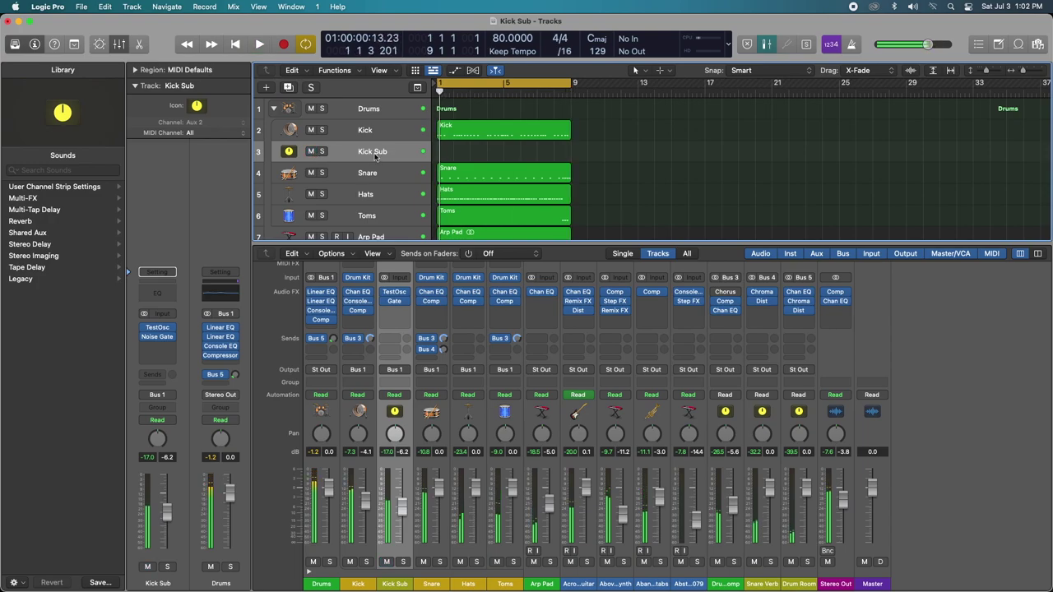
- Solo the Drums track, reselect Kick Sub, and start playback
click(321, 109)
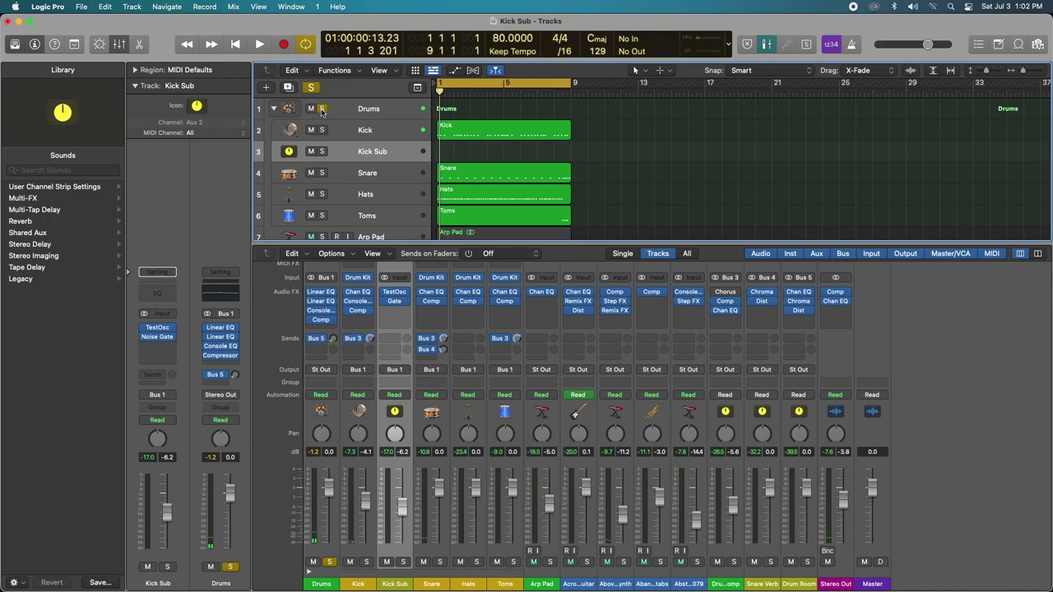
click(355, 113)
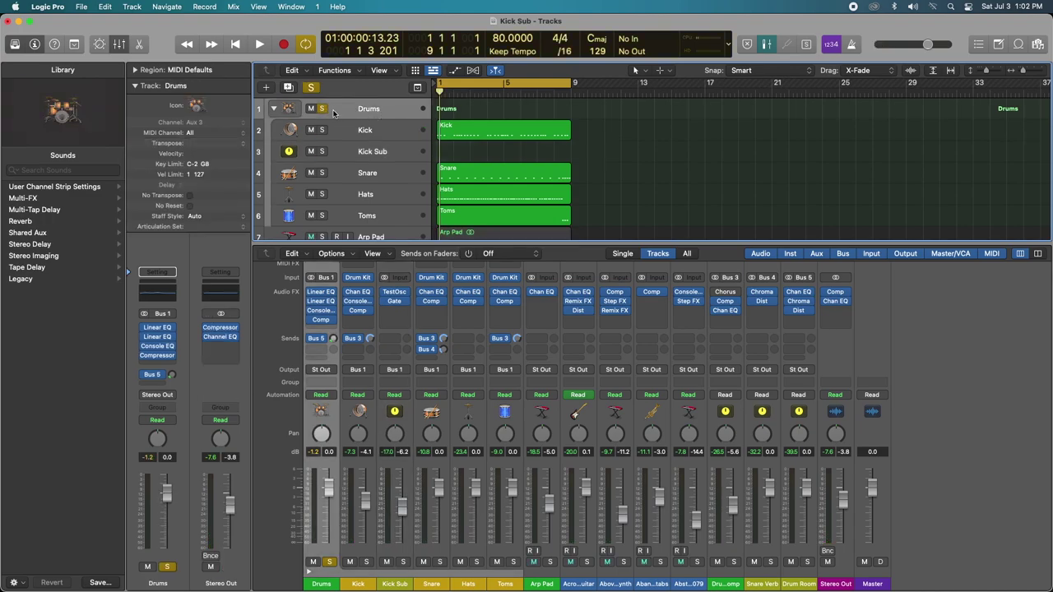
click(354, 152)
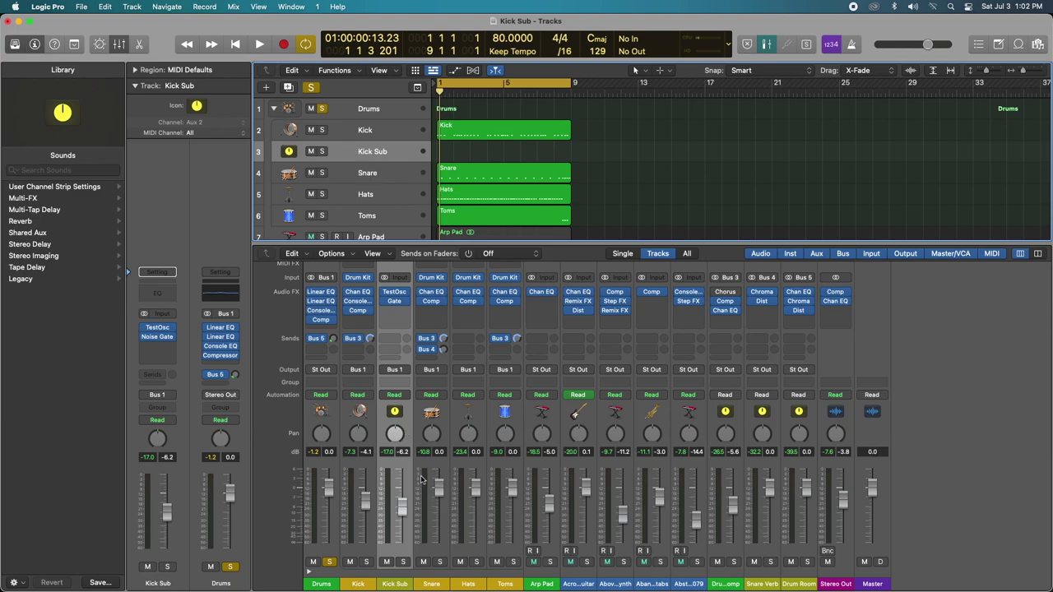
key(space)
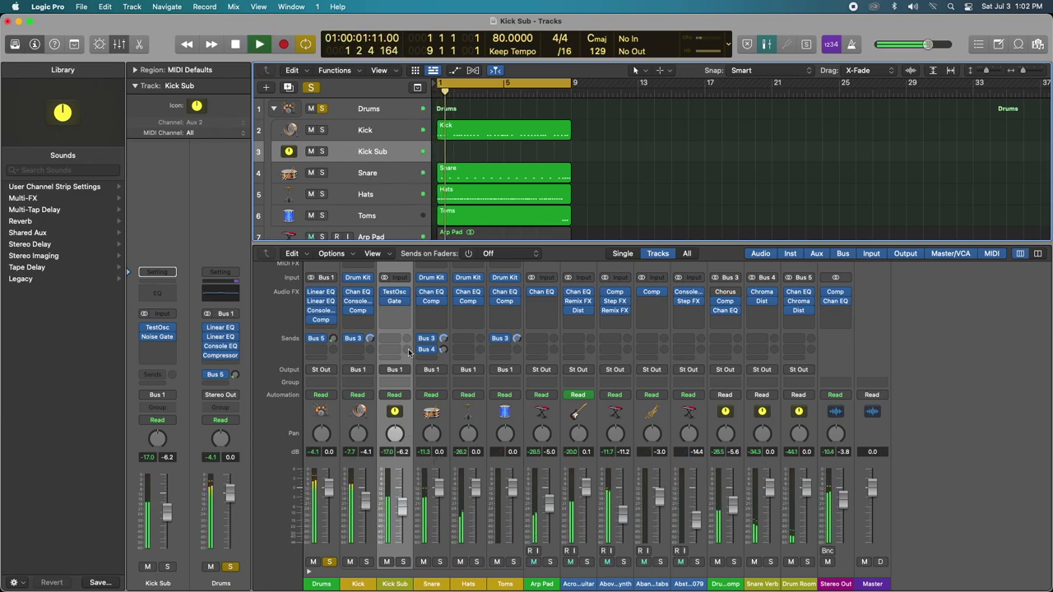
- Mute then unmute Kick Sub under the soloed drums, and stop playback
click(311, 151)
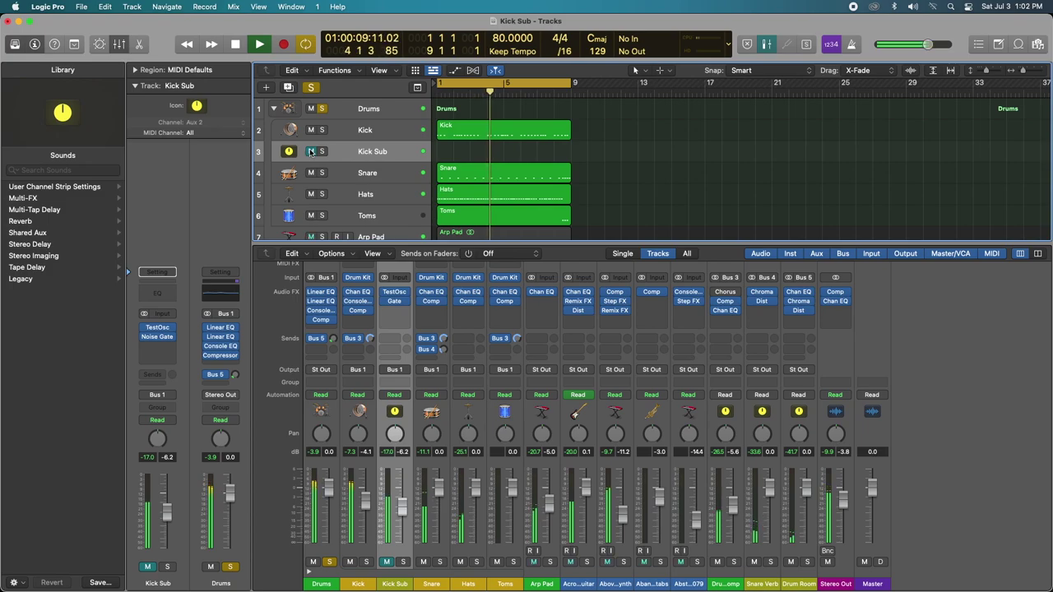
click(335, 258)
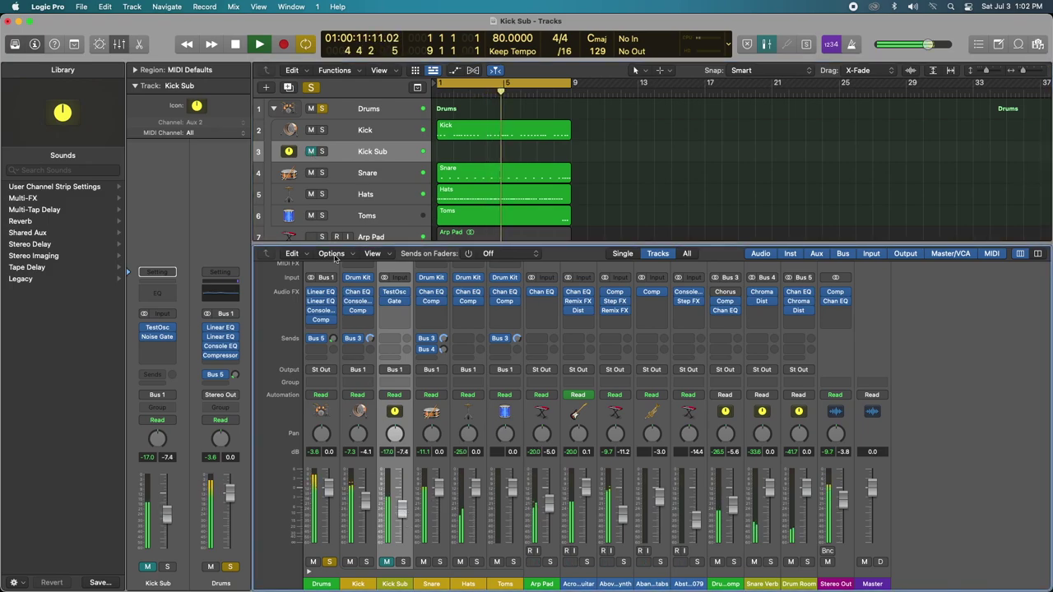
click(312, 152)
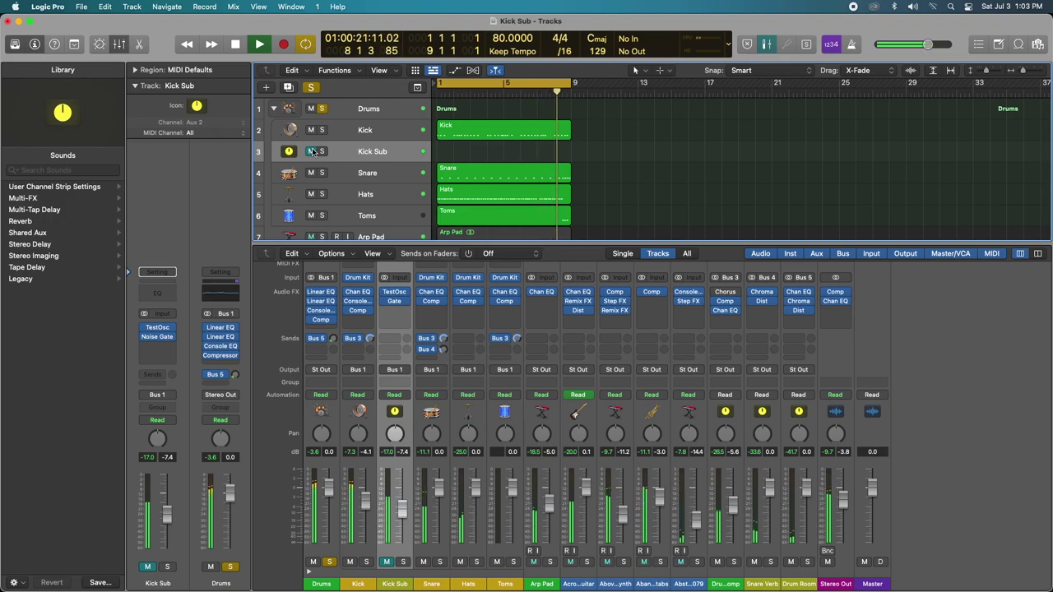
key(space)
- Turn off the Drums solo and send the playhead to the beginning of the song
click(318, 90)
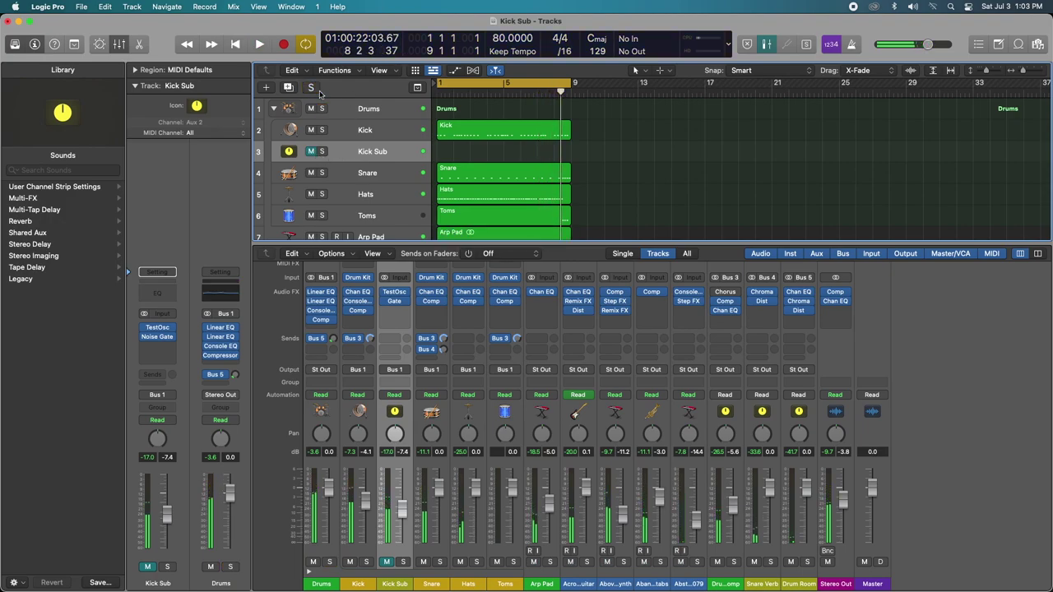
click(235, 44)
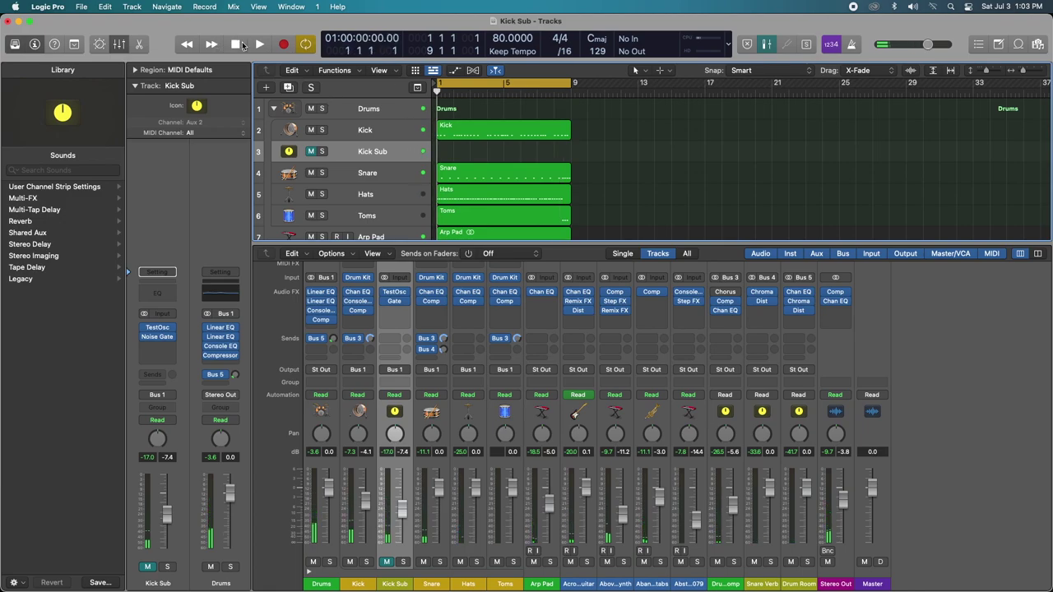